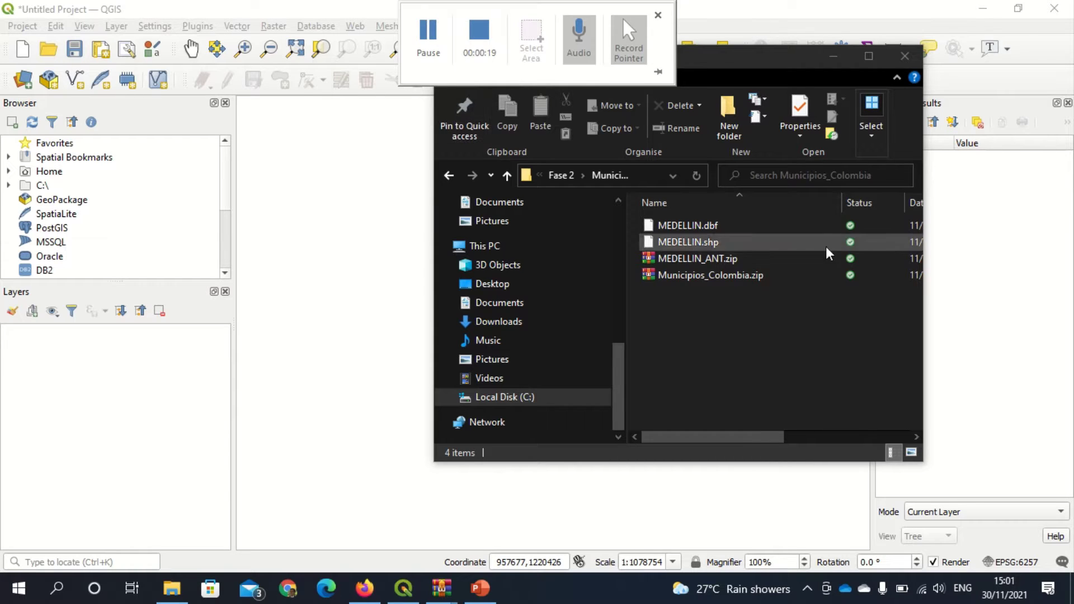
# Step: Load Municipios_Colombia.zip from the Municipios_Colombia folder inside Fase 2 into the QGIS project as a layer
pyautogui.click(721, 275)
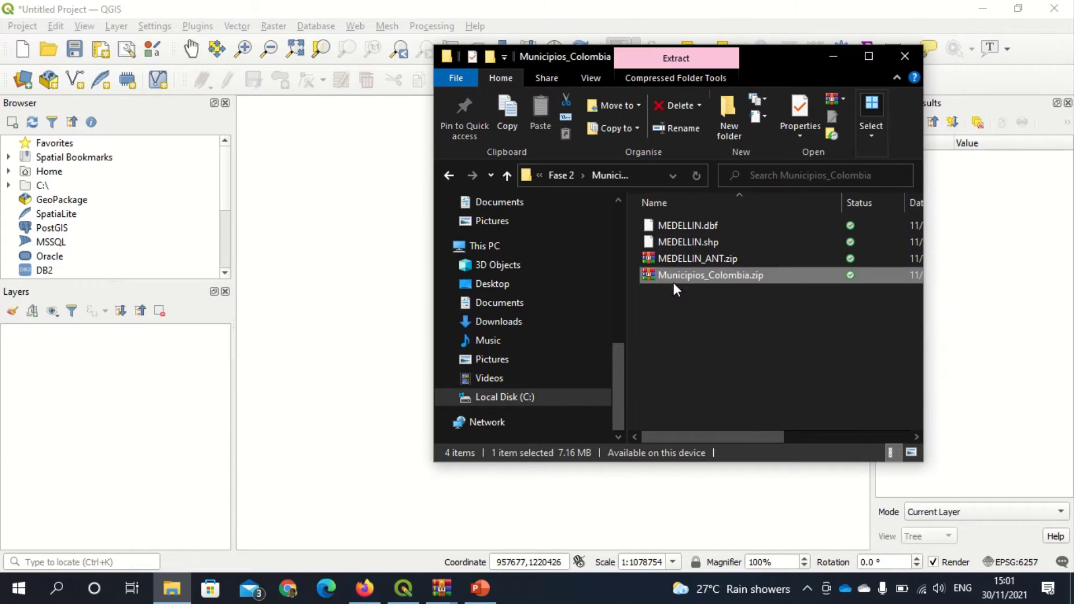
pyautogui.click(557, 176)
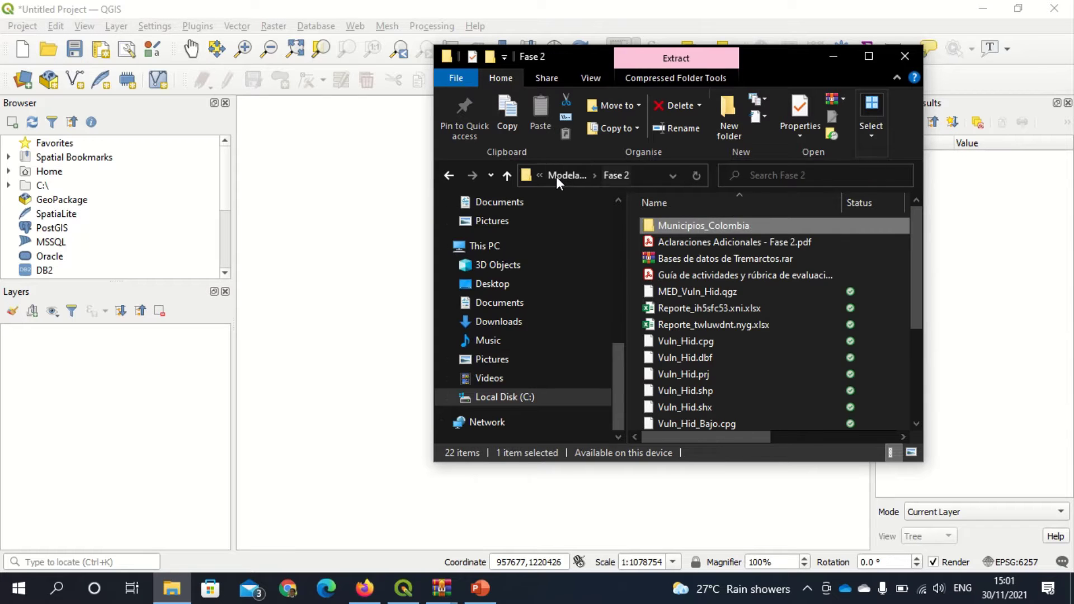
pyautogui.click(708, 259)
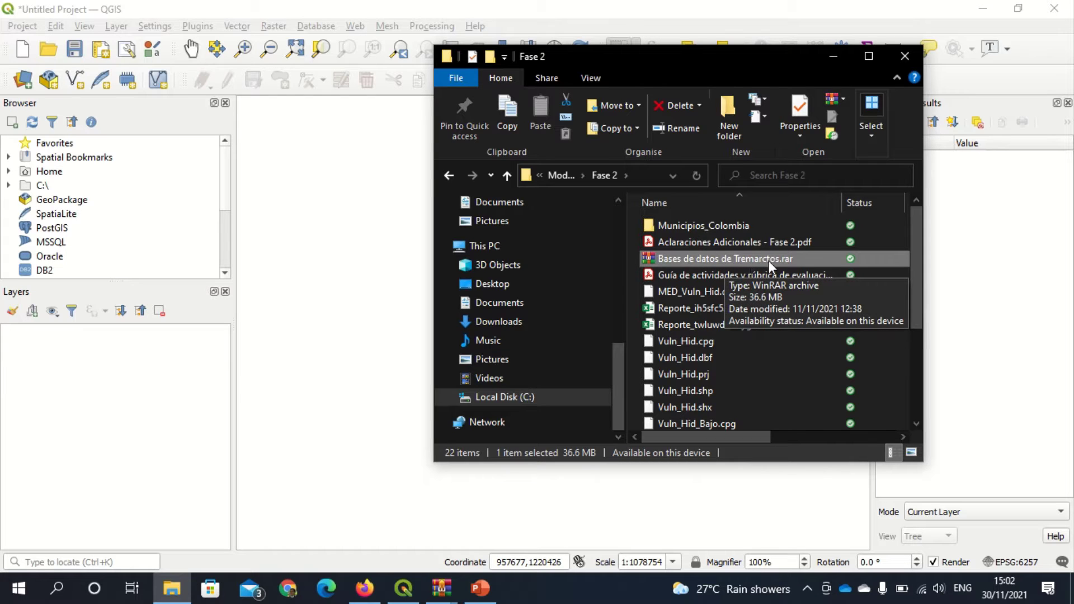
pyautogui.doubleClick(701, 222)
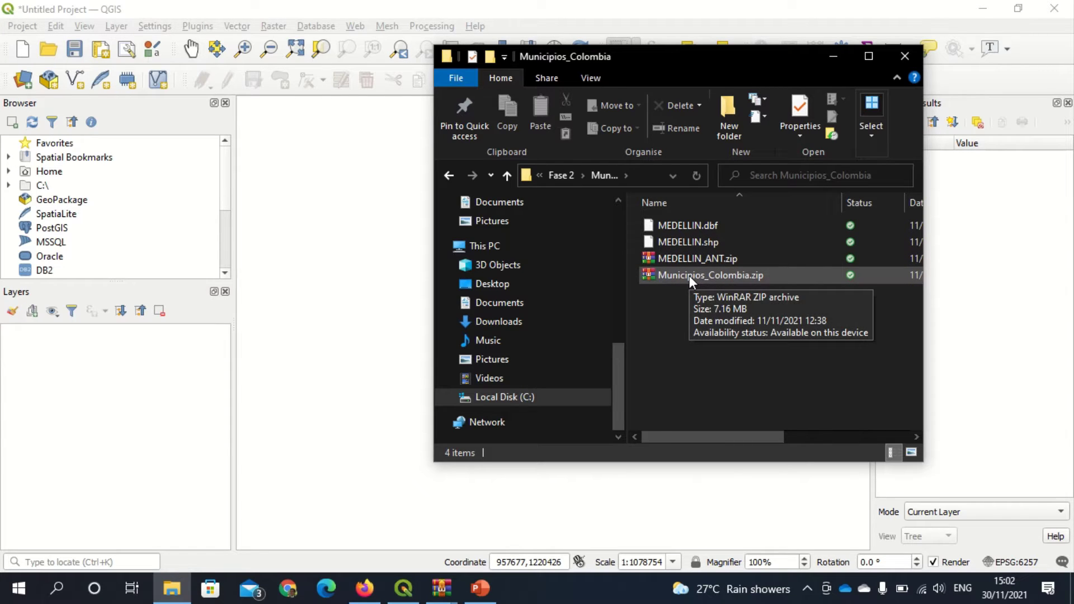
pyautogui.click(689, 275)
pyautogui.moveTo(690, 276); pyautogui.dragTo(176, 386)
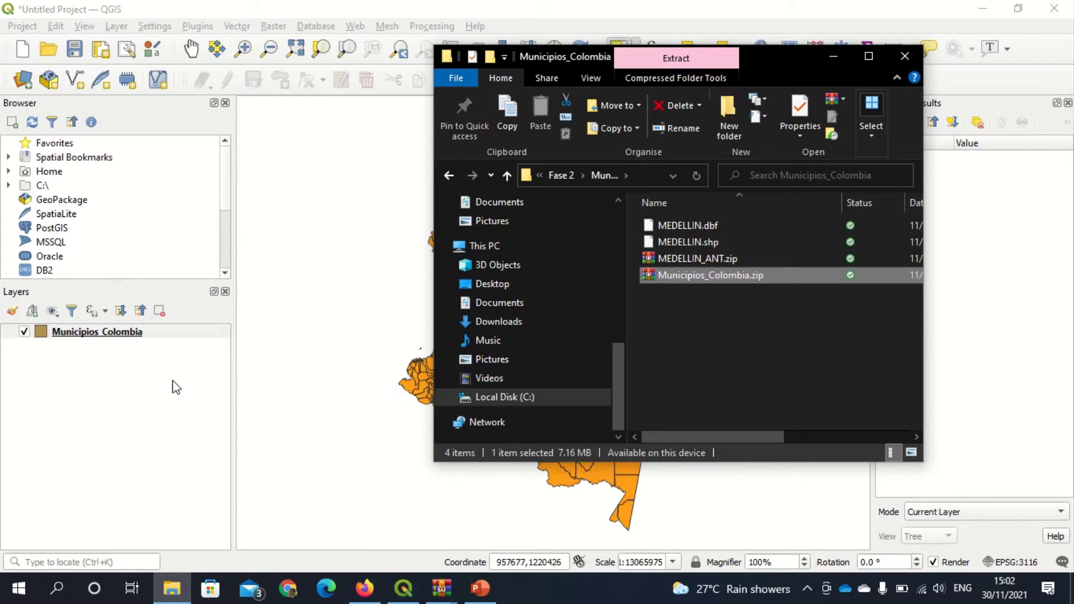
pyautogui.click(835, 56)
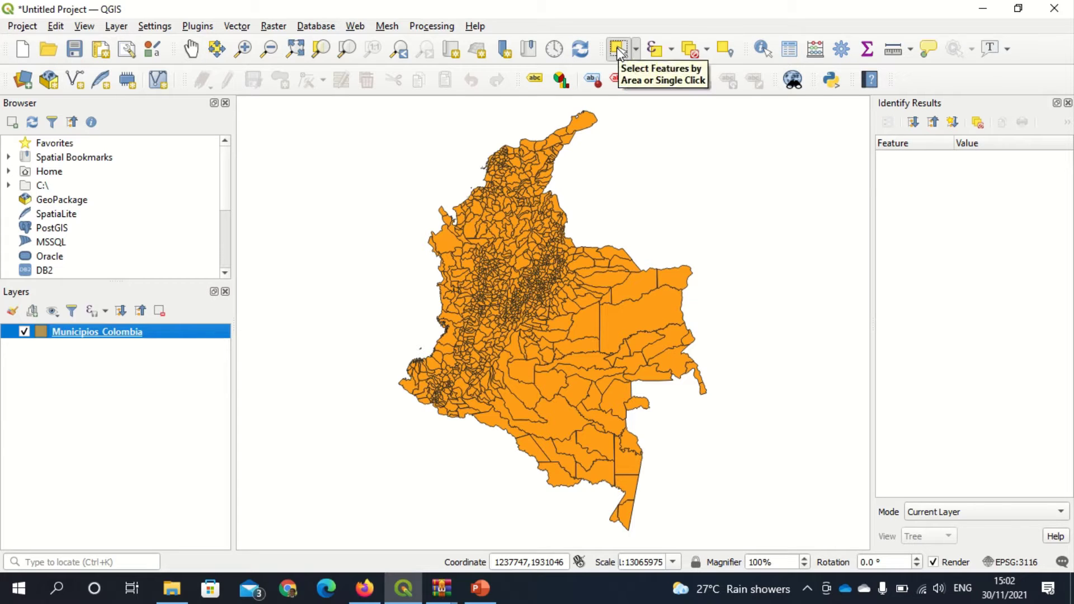
# Step: Try selecting municipalities one at a time directly on the map, including one on the Pacific coast and one in the south
pyautogui.click(618, 49)
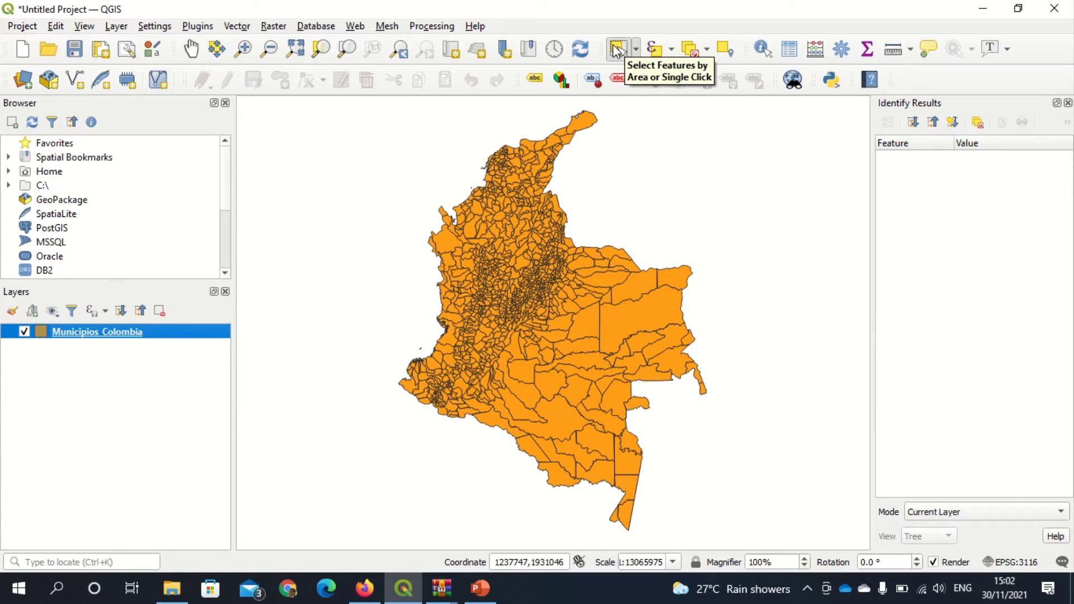
pyautogui.click(629, 334)
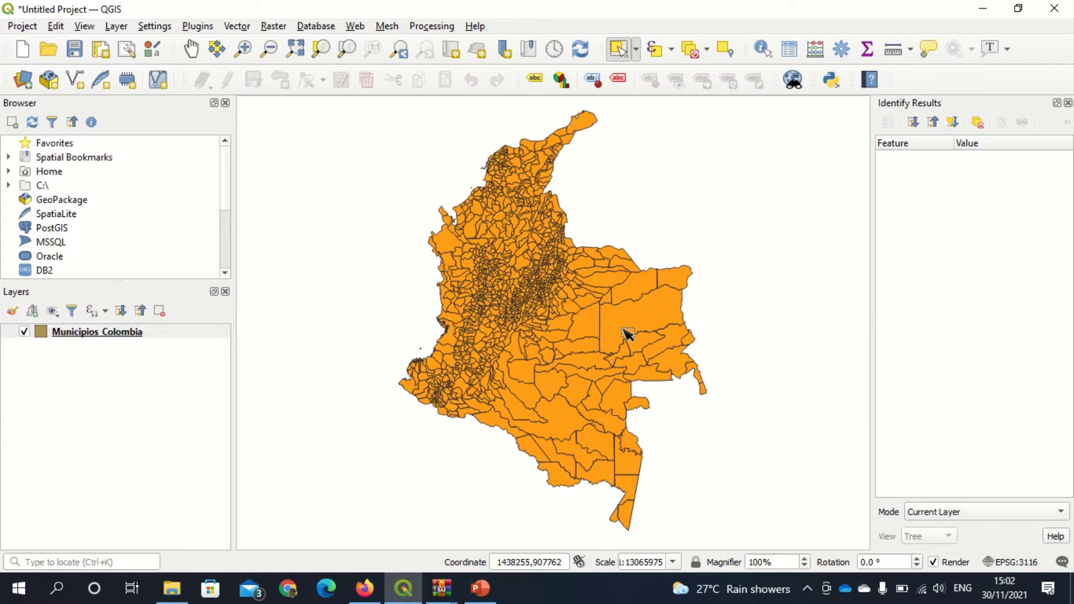
pyautogui.click(582, 331)
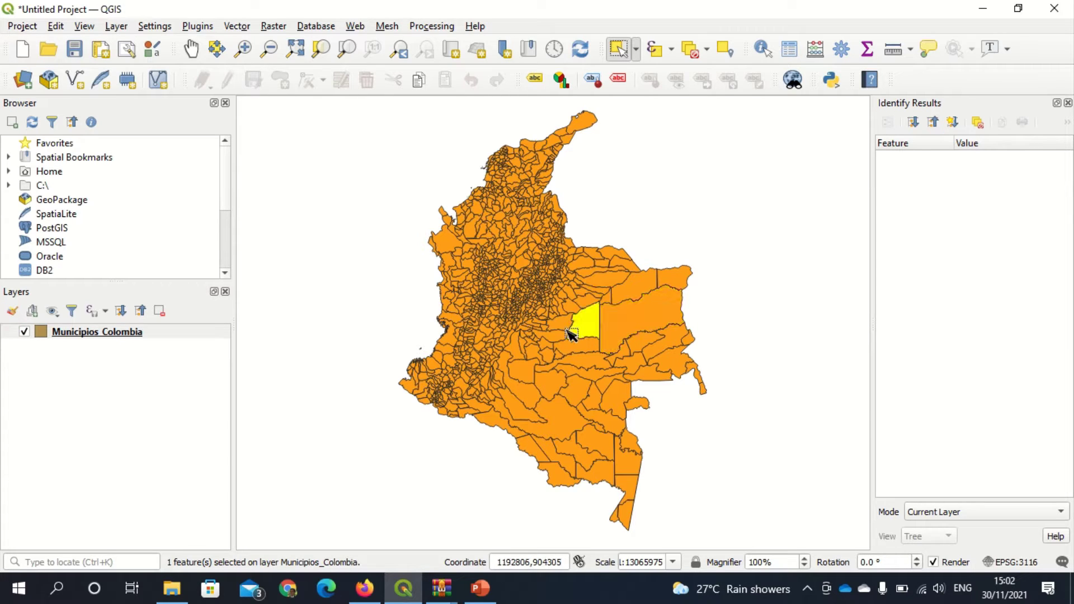
pyautogui.click(446, 343)
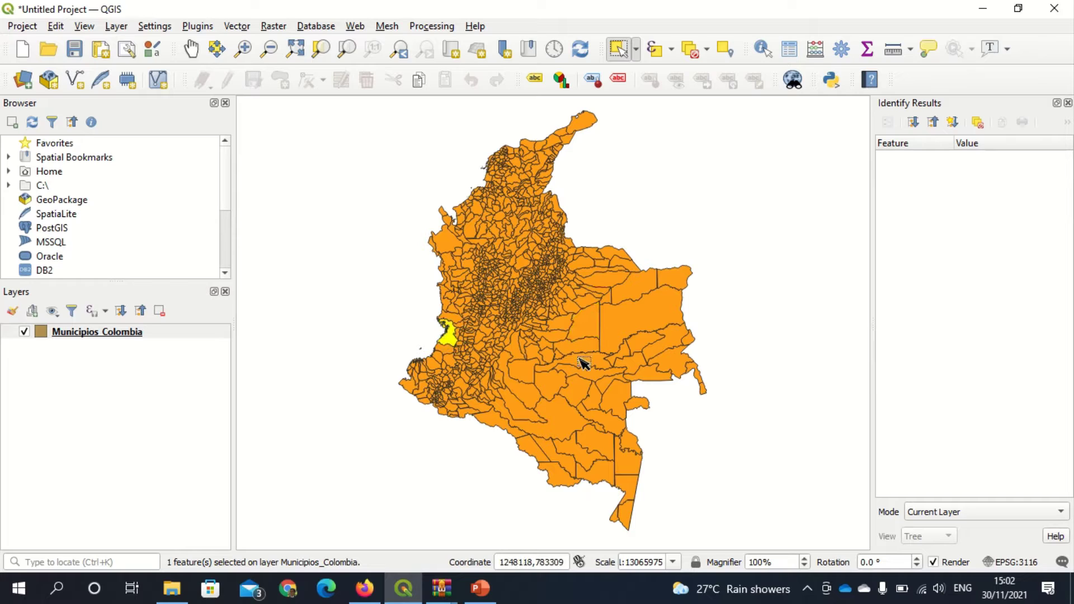
pyautogui.click(554, 384)
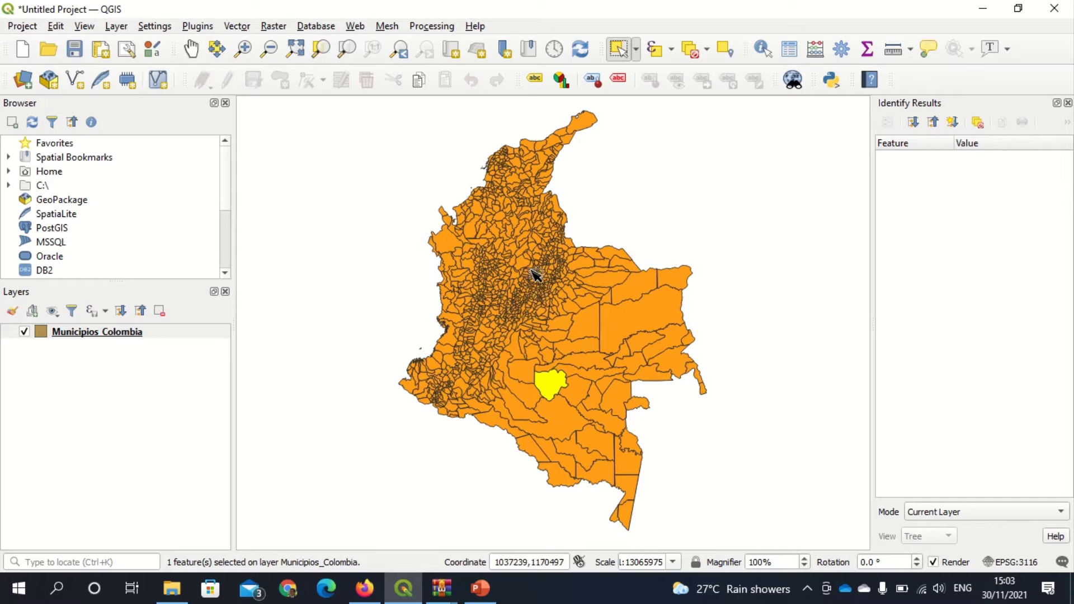
pyautogui.scroll(5, 534, 286)
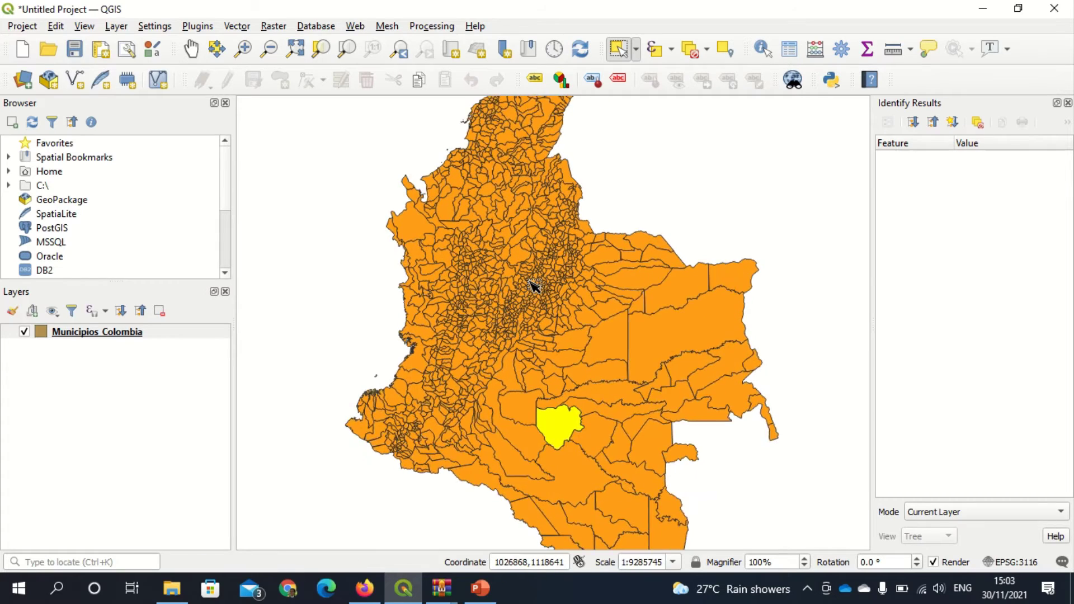
pyautogui.scroll(1, 534, 285)
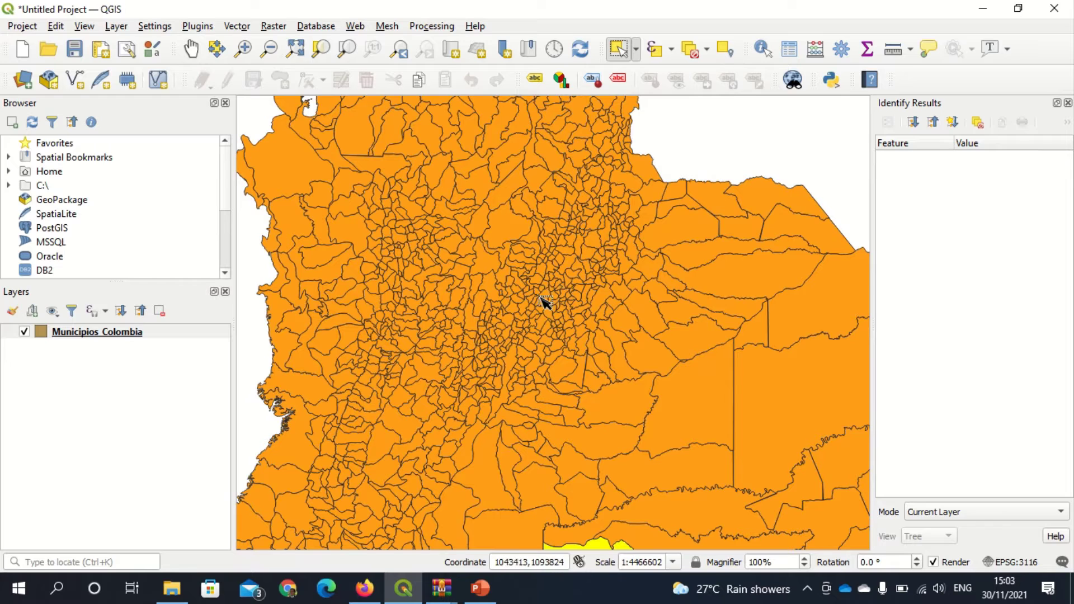
pyautogui.click(654, 50)
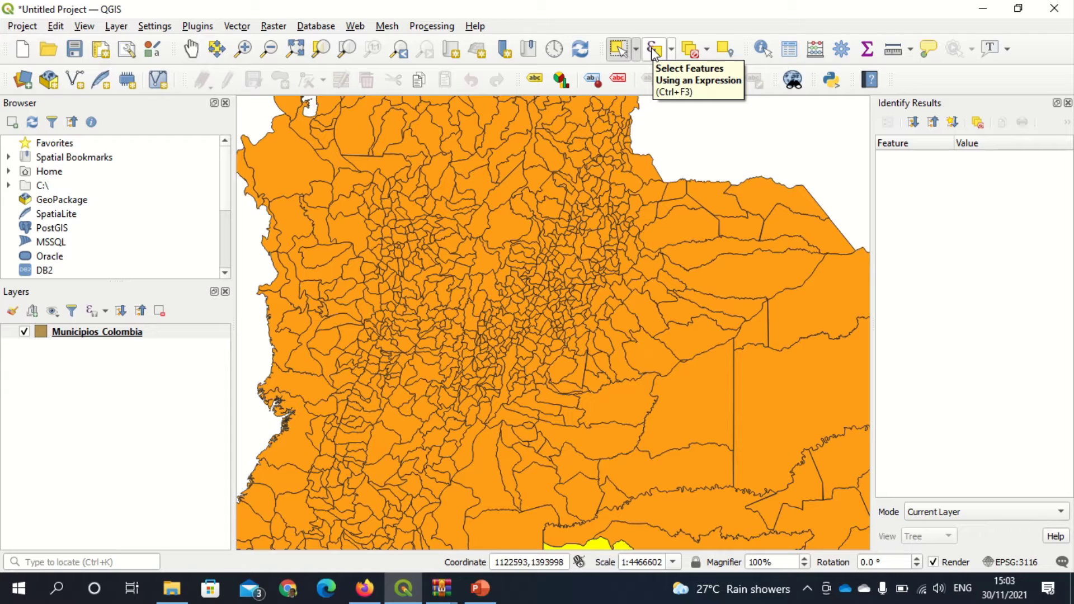
pyautogui.click(653, 51)
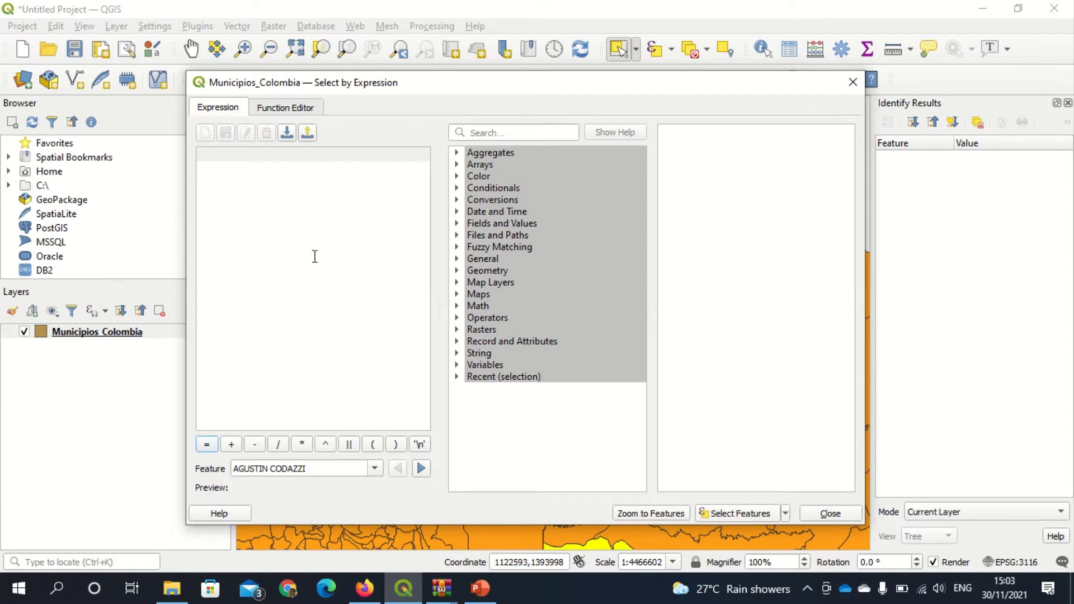
pyautogui.click(851, 83)
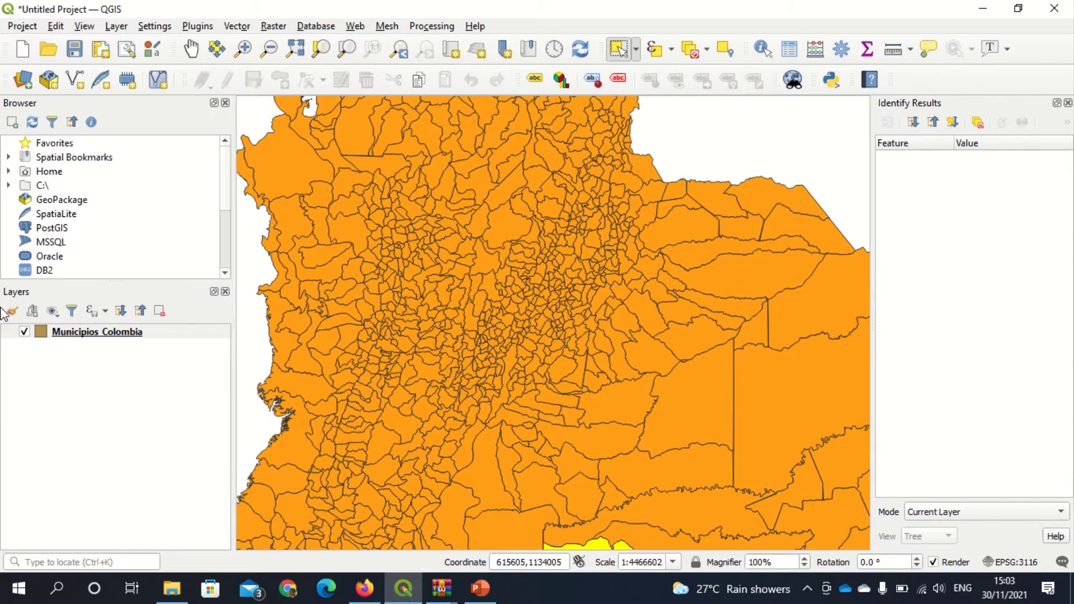
# Step: Examine the Municipios_Colombia attribute table to see which fields hold the municipality and department names
pyautogui.rightClick(74, 335)
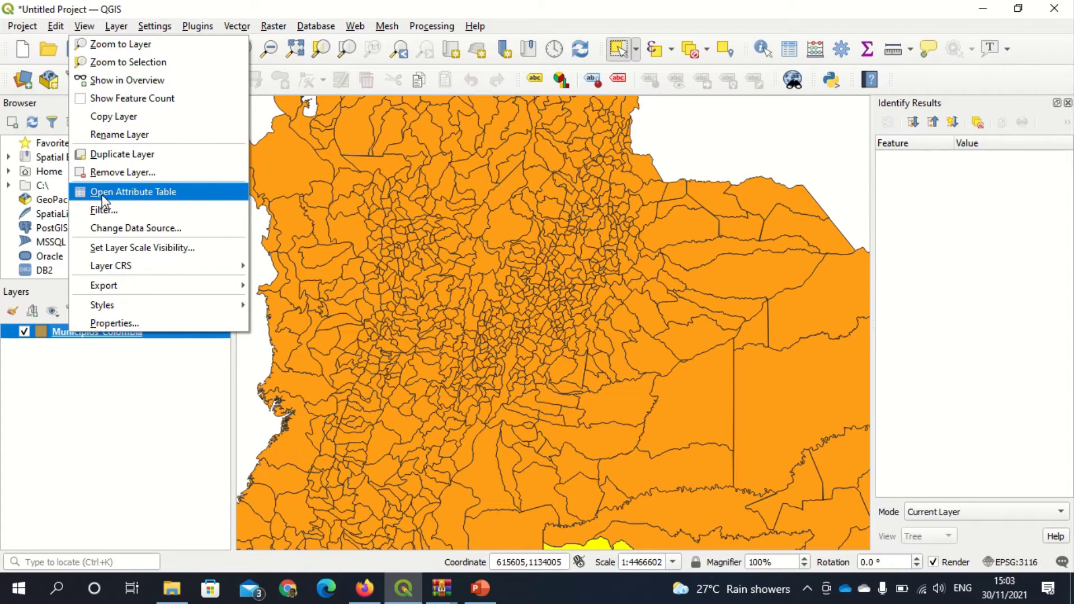
pyautogui.click(150, 192)
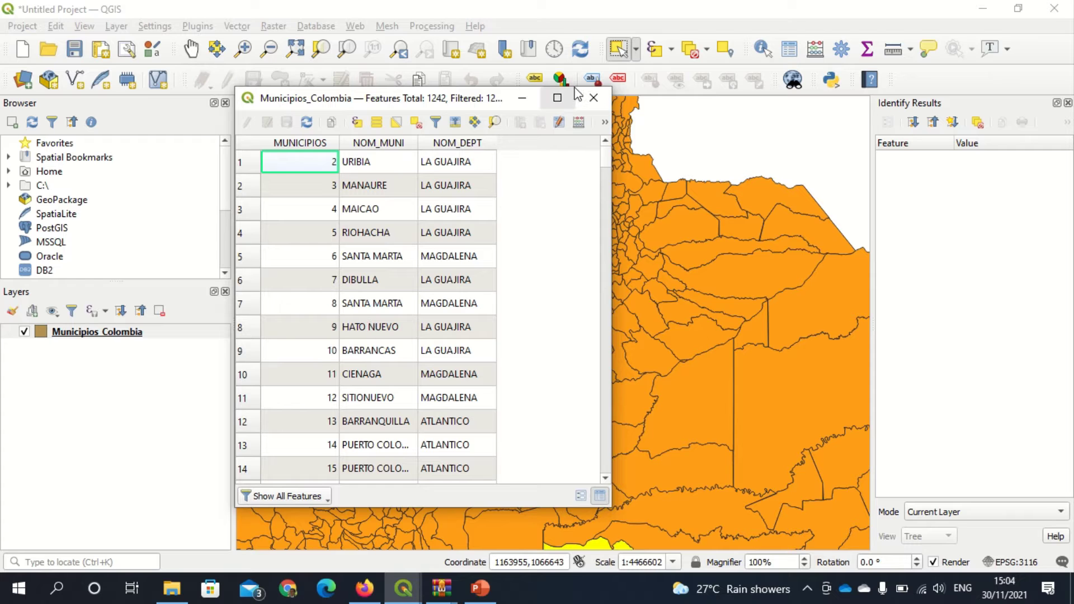
pyautogui.click(594, 98)
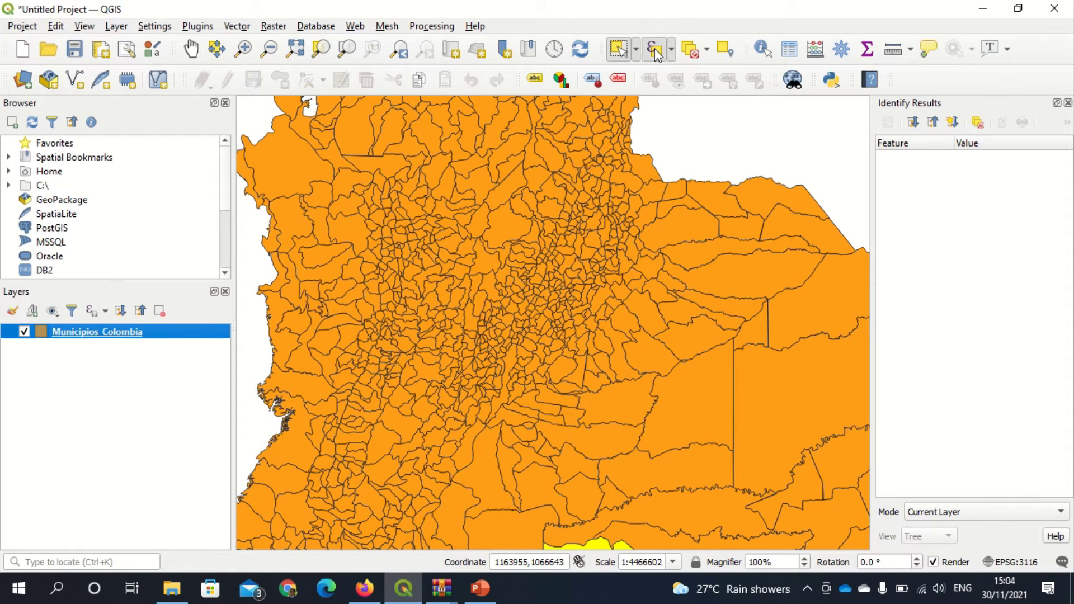
# Step: Begin a select-by-expression query on Municipios_Colombia with the NOM_MUNI field followed by the equals operator
pyautogui.click(655, 51)
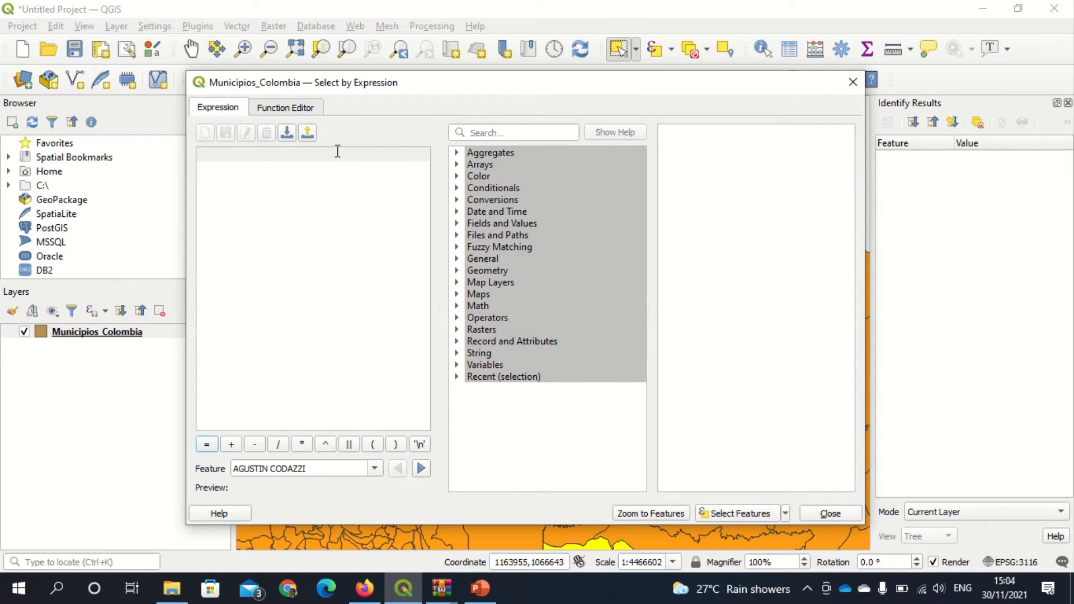
pyautogui.click(274, 159)
pyautogui.click(478, 224)
pyautogui.doubleClick(478, 224)
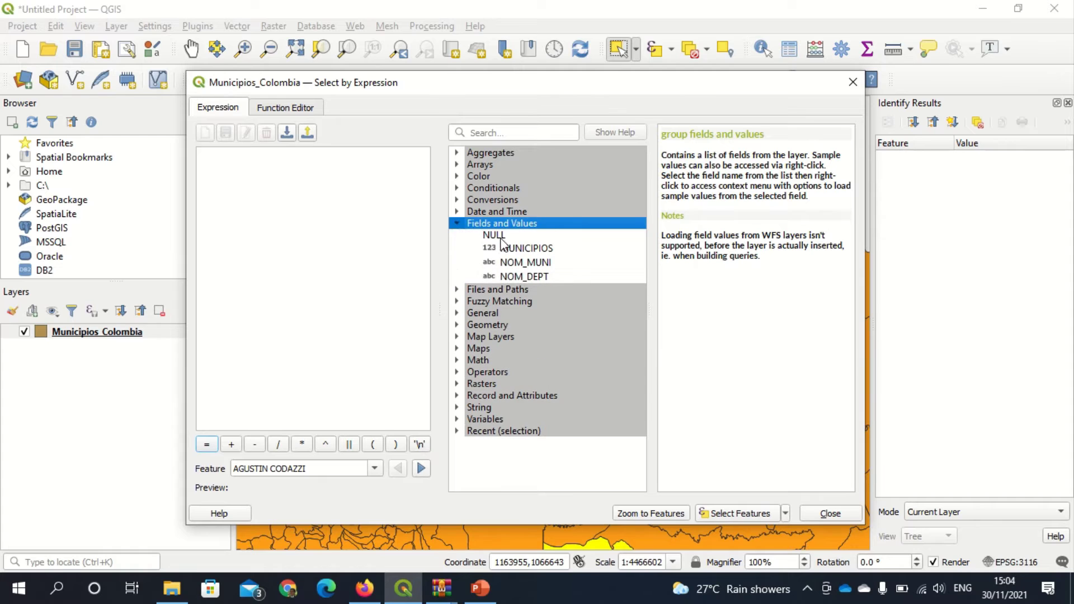
pyautogui.click(532, 263)
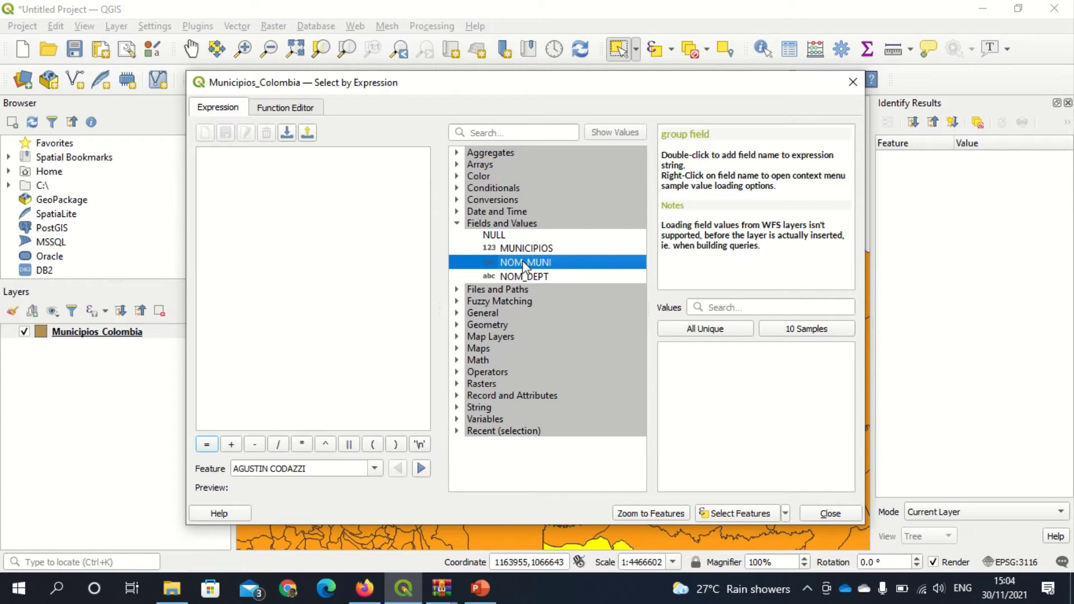
pyautogui.doubleClick(554, 264)
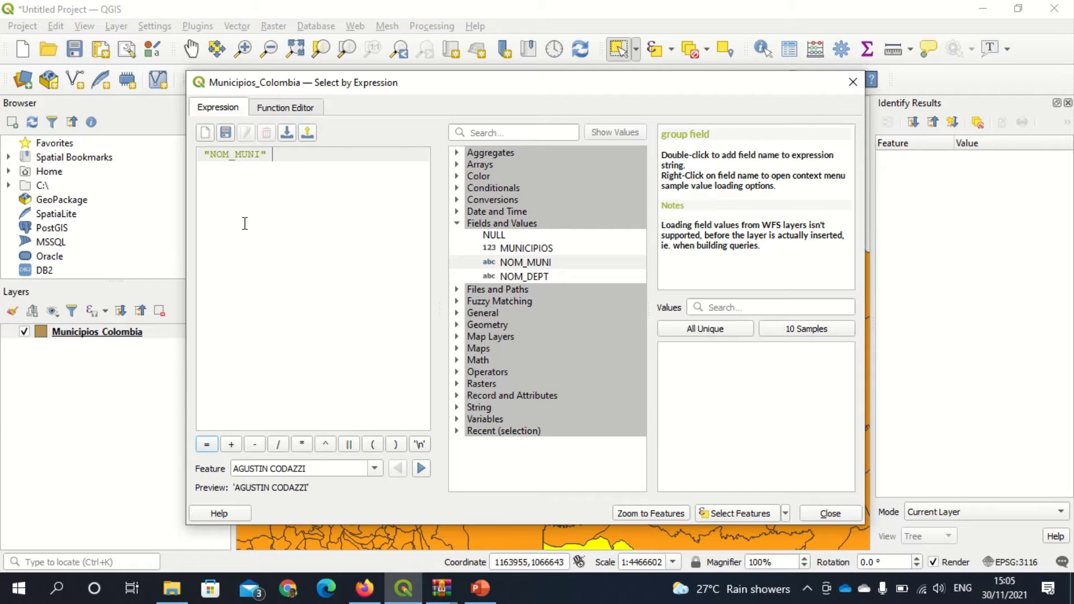
pyautogui.click(207, 445)
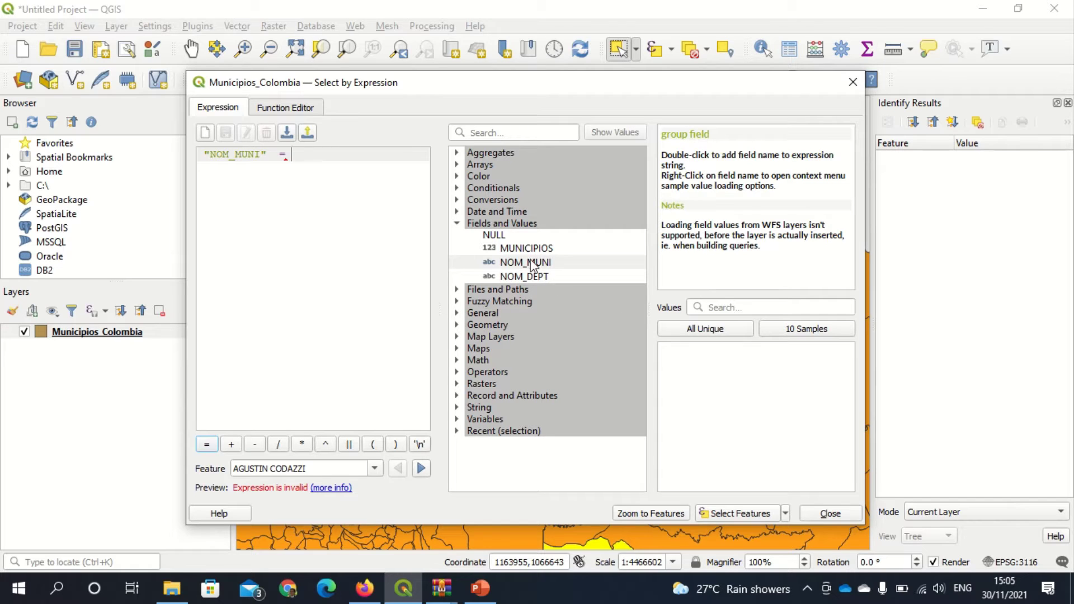
# Step: List all unique NOM_MUNI values and complete the expression with the value 'YONDO'
pyautogui.click(572, 263)
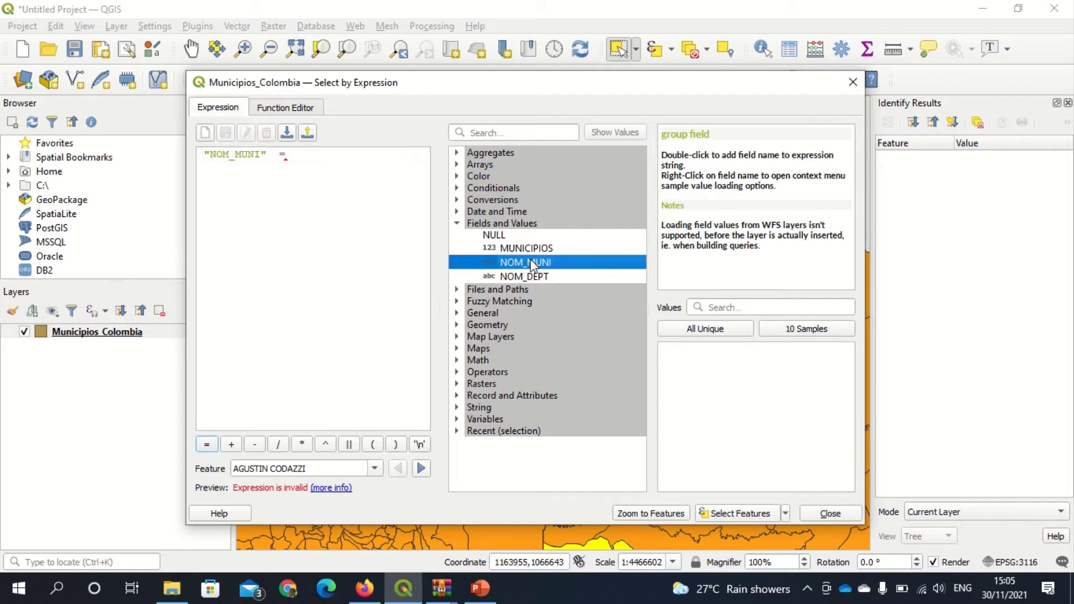
pyautogui.click(705, 330)
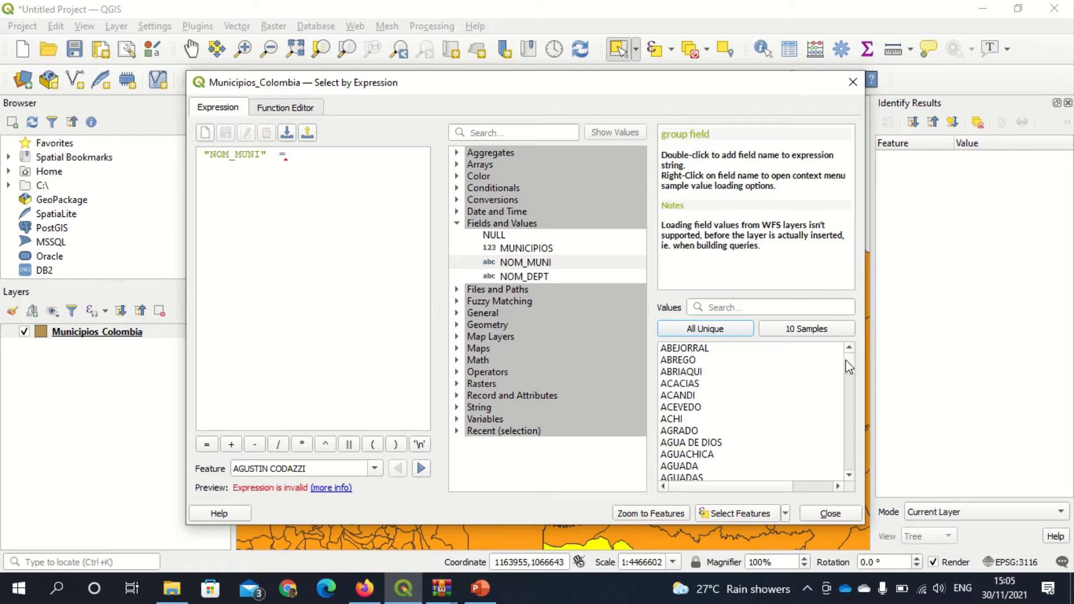
pyautogui.moveTo(850, 366); pyautogui.dragTo(849, 474)
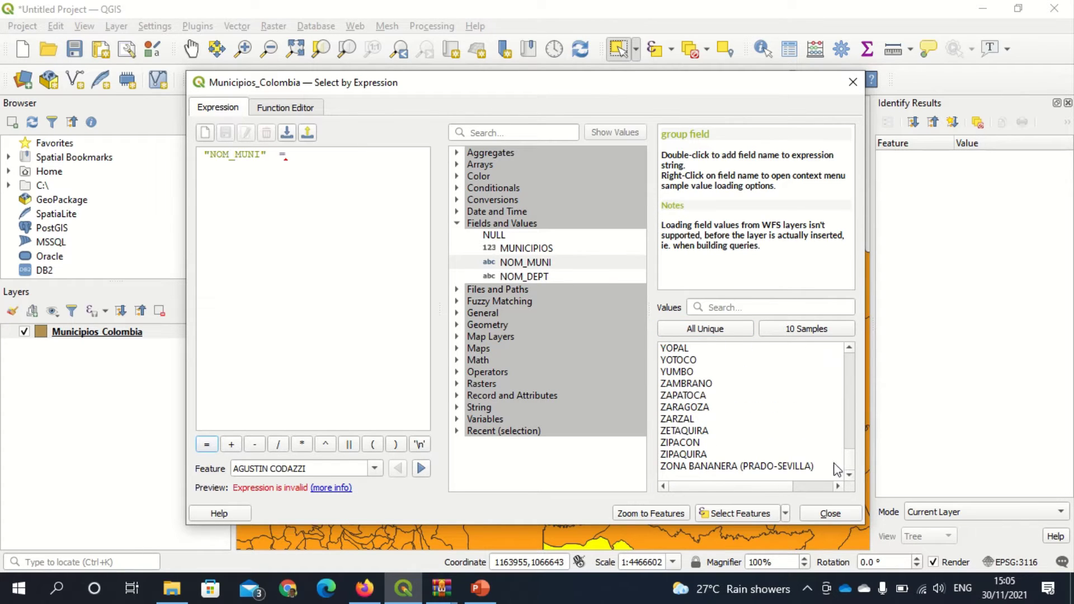
pyautogui.click(850, 348)
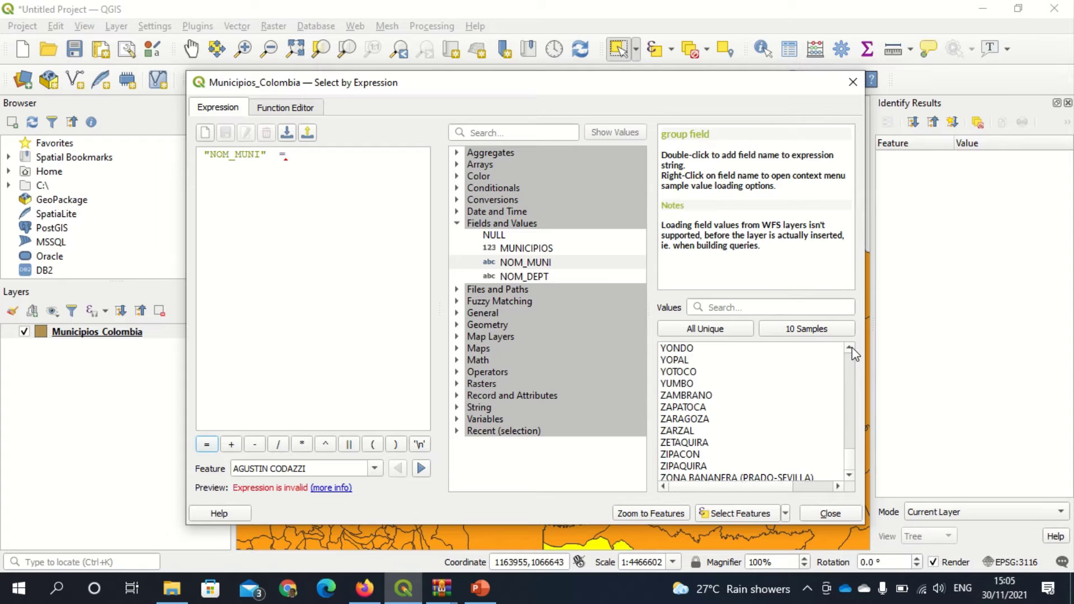
pyautogui.click(850, 348)
pyautogui.click(850, 348)
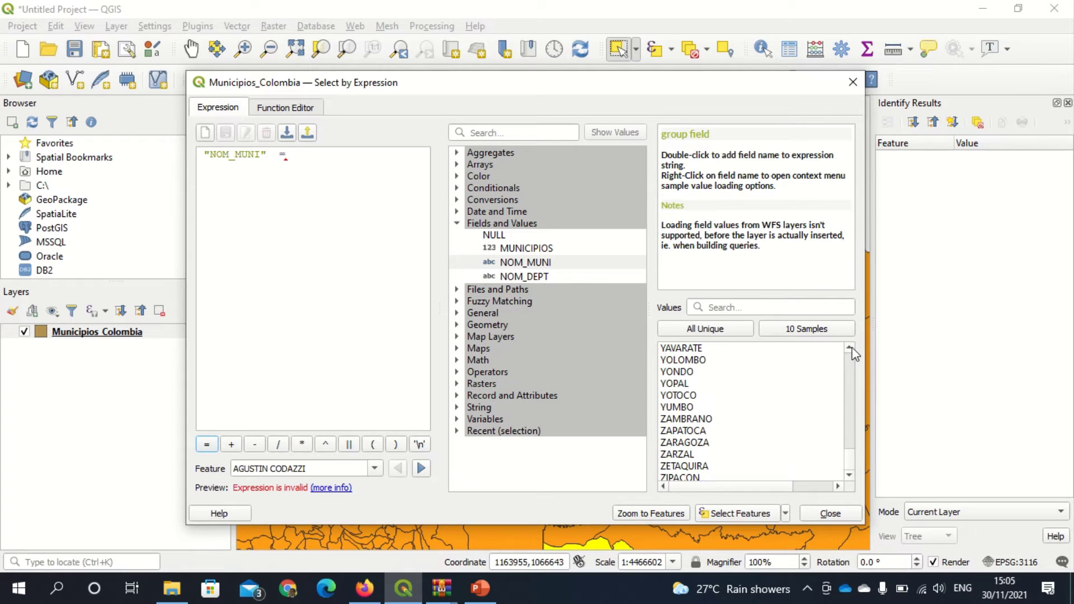
pyautogui.click(682, 371)
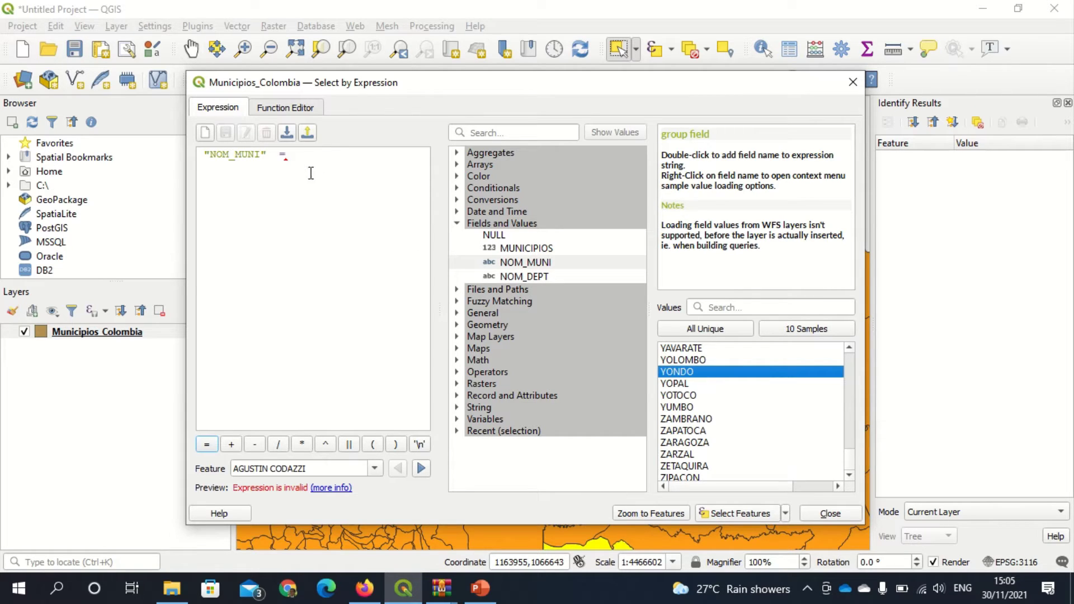
pyautogui.doubleClick(674, 372)
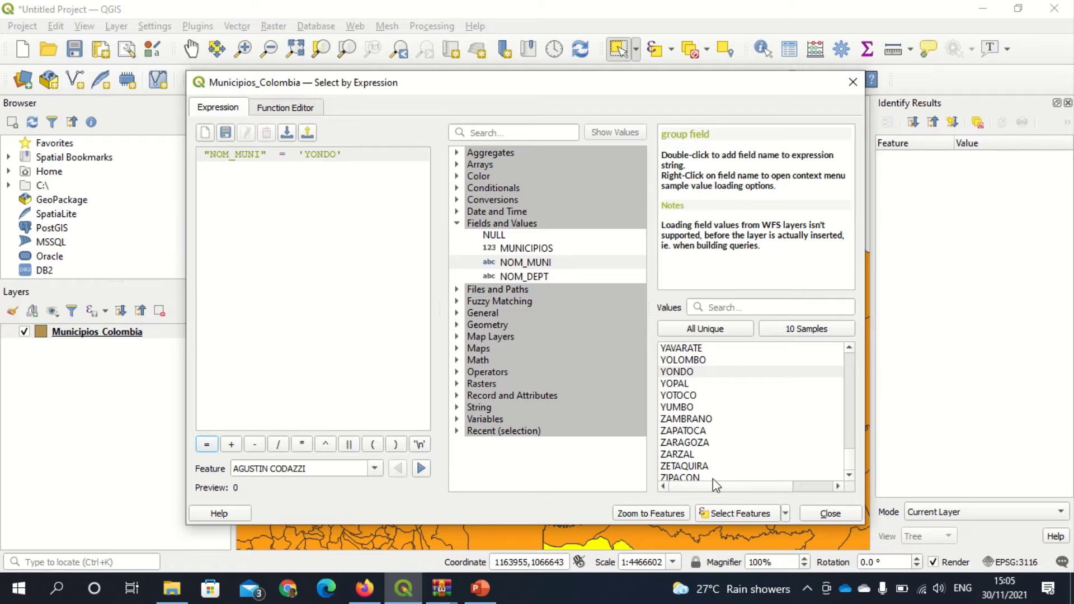
# Step: Select the features matching "NOM_MUNI" = 'YONDO' and move the expression dialog aside to check the map
pyautogui.click(723, 515)
pyautogui.moveTo(636, 84); pyautogui.dragTo(756, 92)
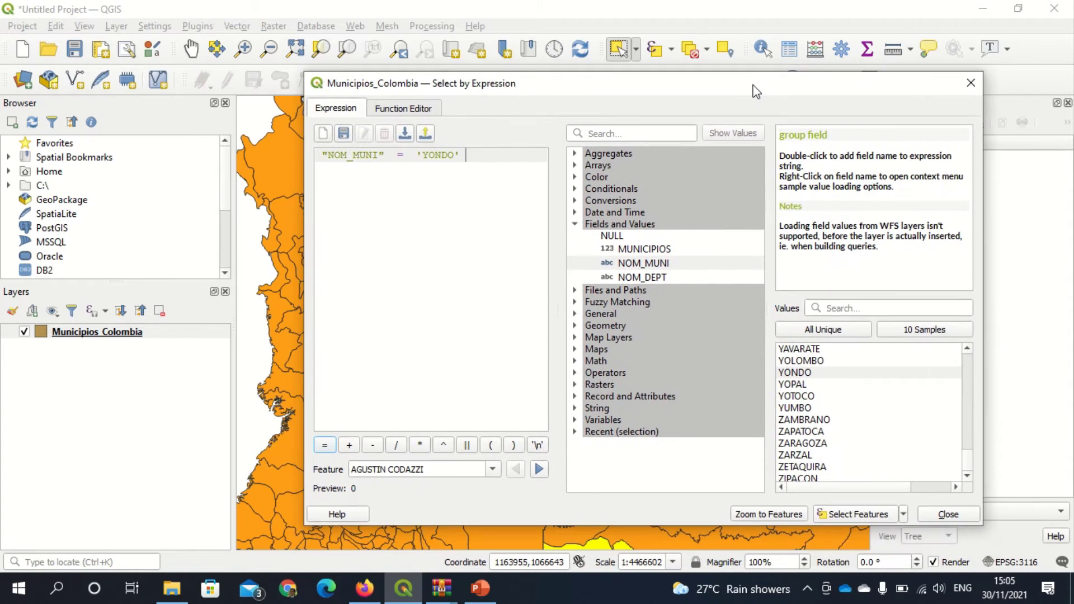
pyautogui.click(843, 518)
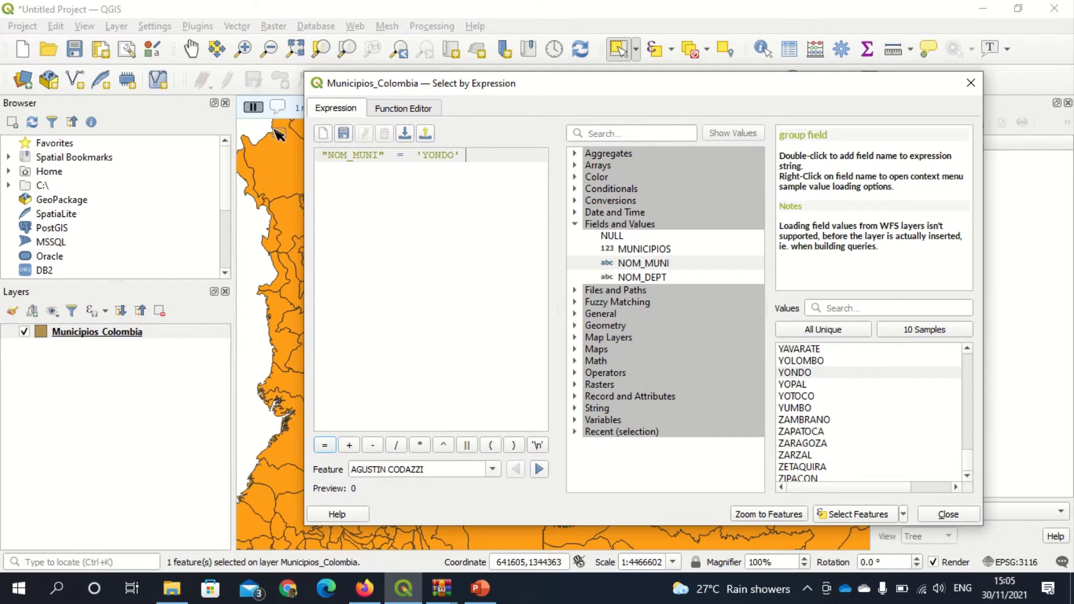
pyautogui.moveTo(522, 91); pyautogui.dragTo(475, 185)
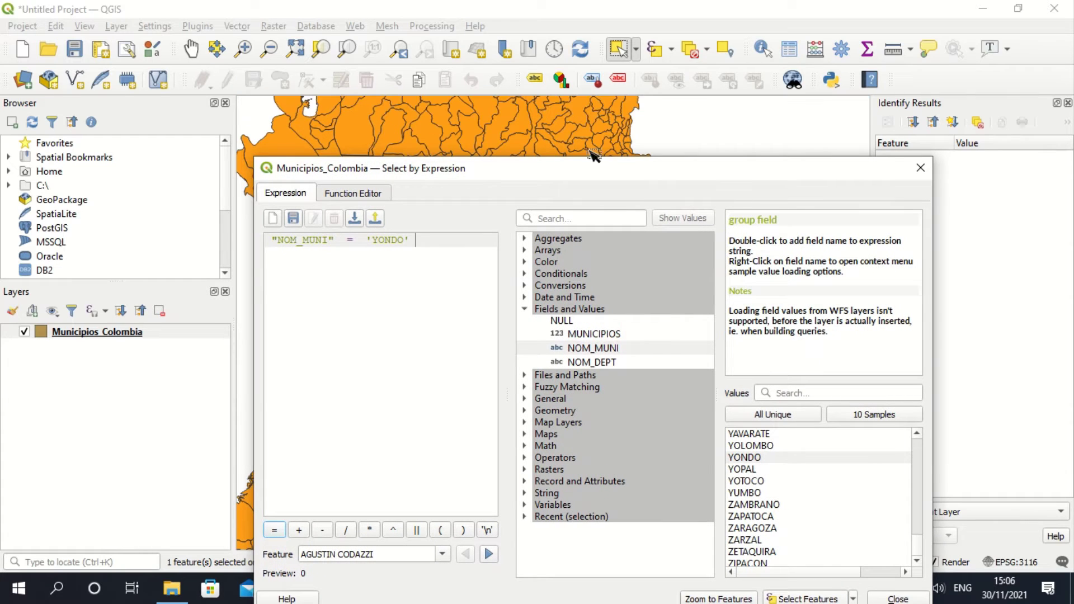
pyautogui.moveTo(614, 176); pyautogui.dragTo(563, 66)
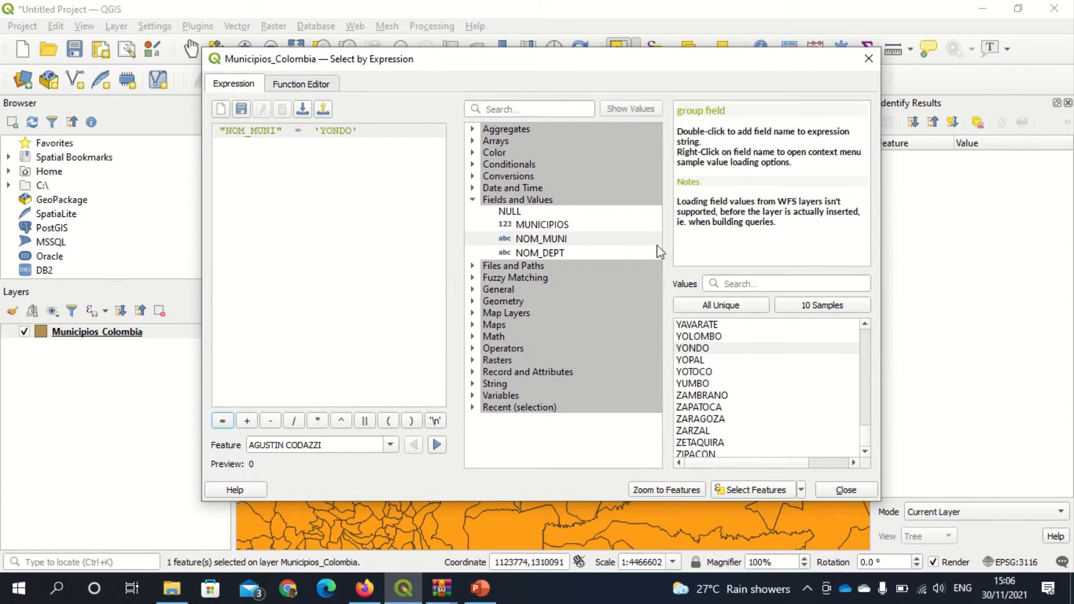
# Step: Close the expression dialog and start exporting only the selected features of the Municipios_Colombia layer
pyautogui.click(838, 495)
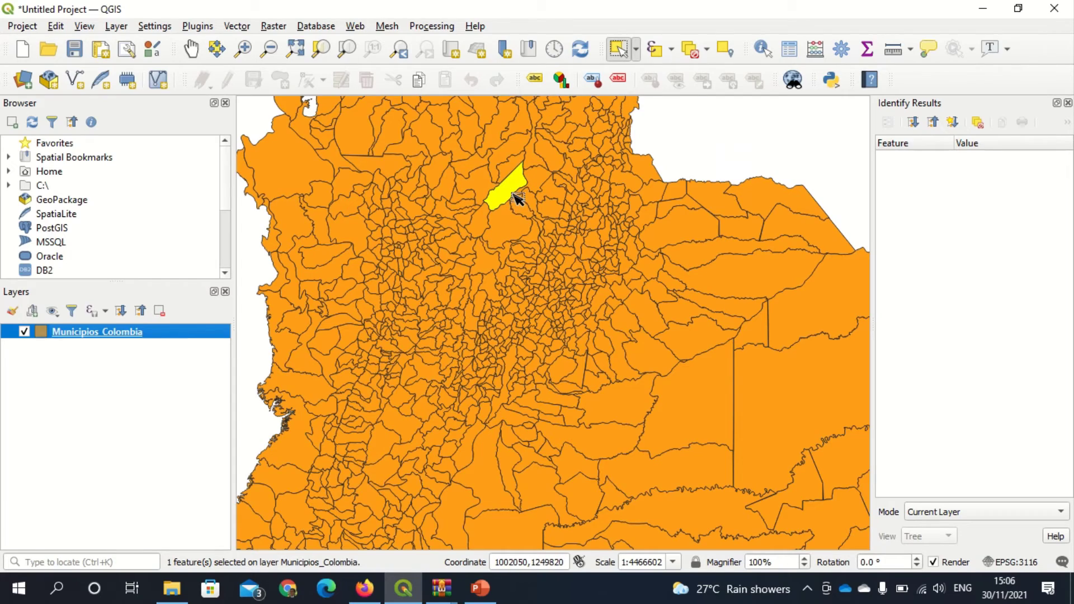
pyautogui.scroll(-2, 515, 200)
pyautogui.scroll(-2, 515, 198)
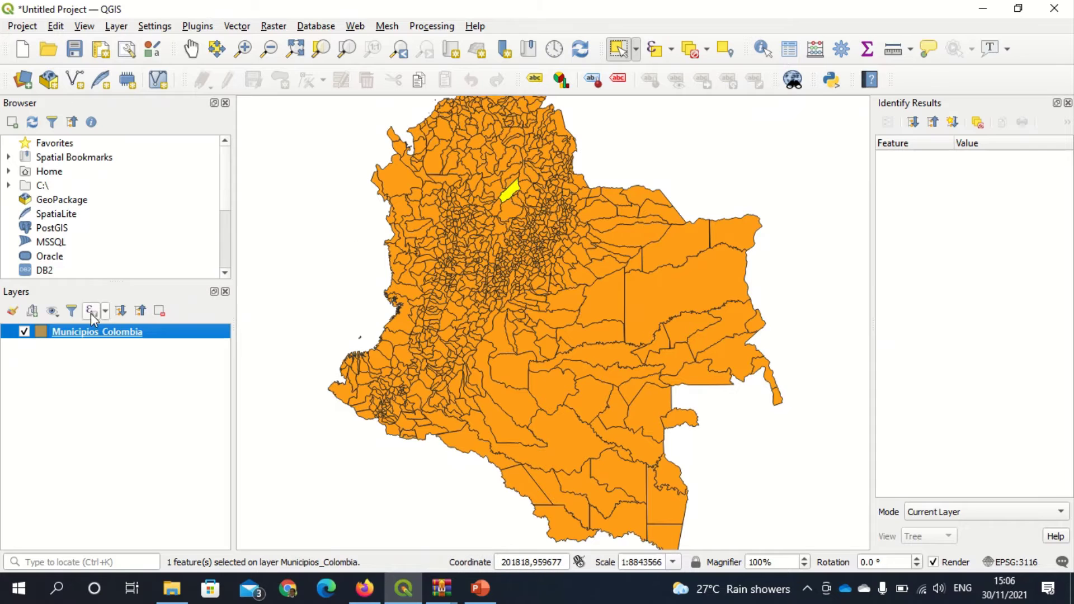
pyautogui.rightClick(76, 339)
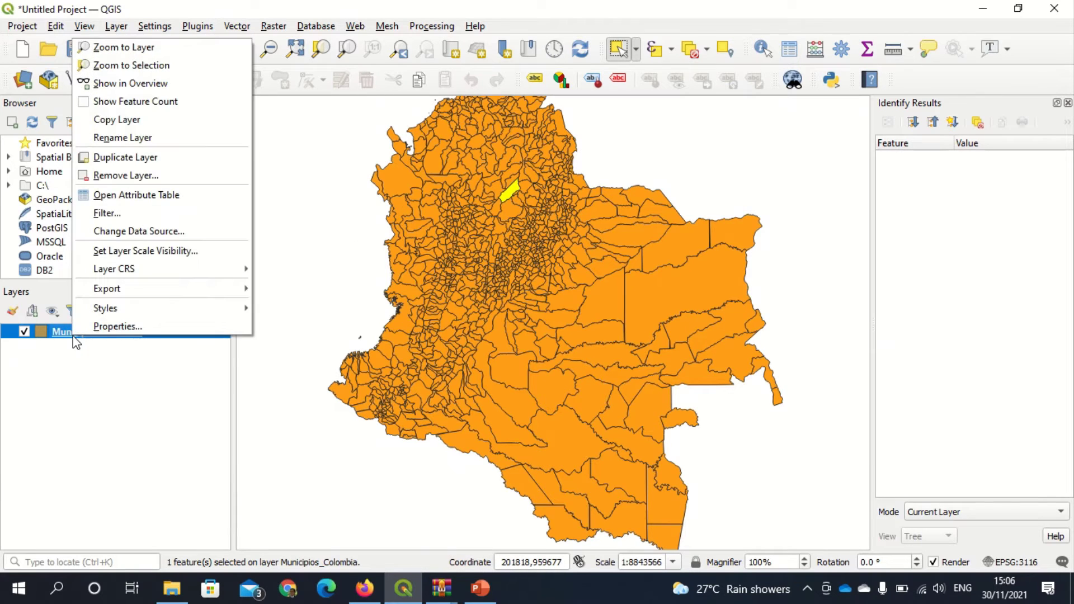
pyautogui.moveTo(170, 302)
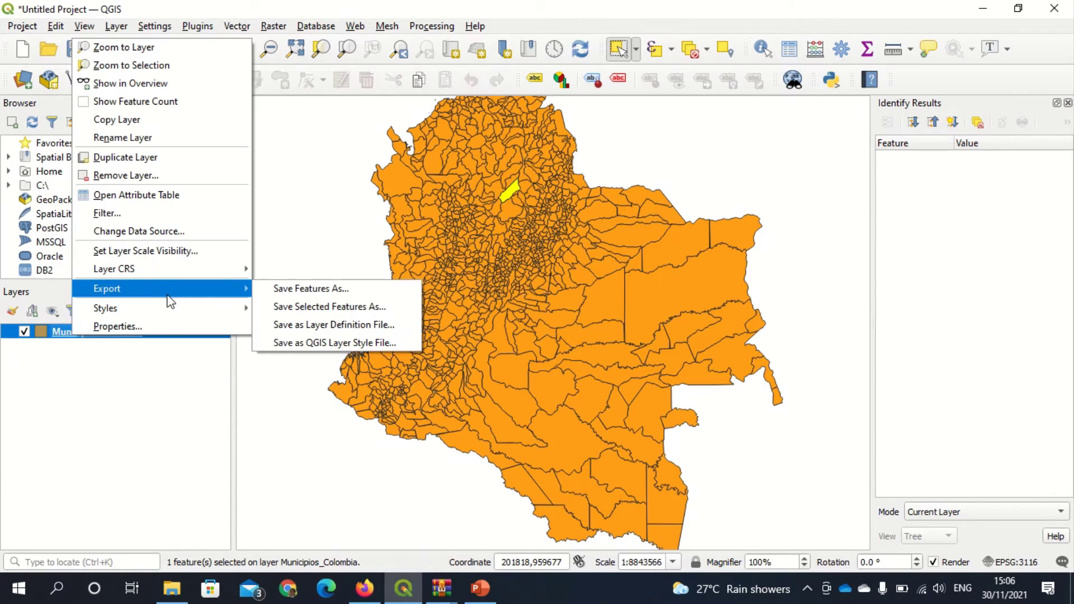
pyautogui.click(347, 314)
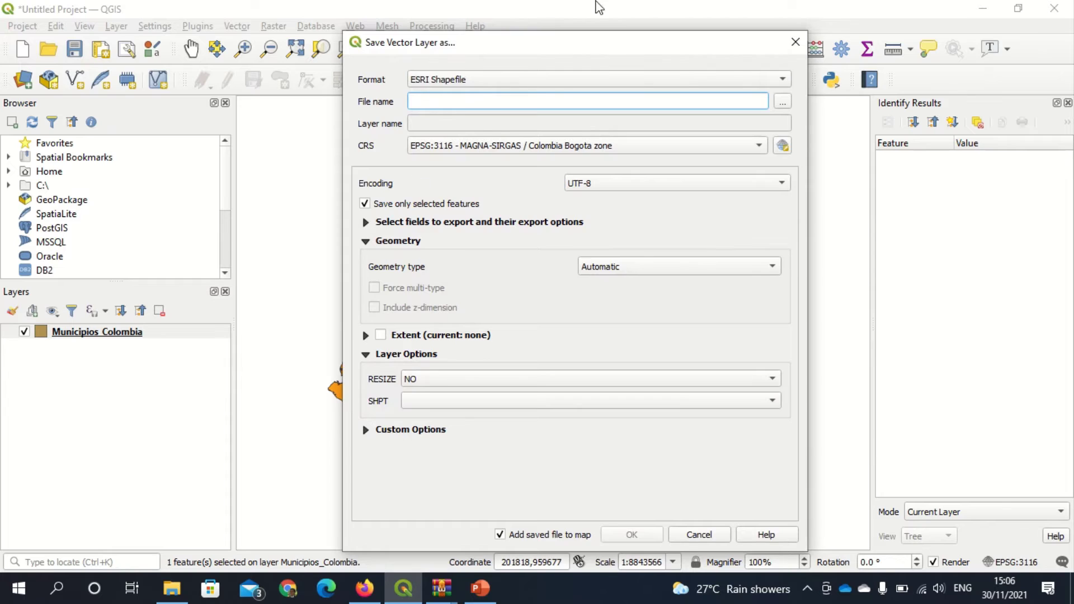
# Step: Save the selected municipality as the ESRI Shapefile YONDO.shp on the Desktop and add it to the map
pyautogui.write('YONDO')
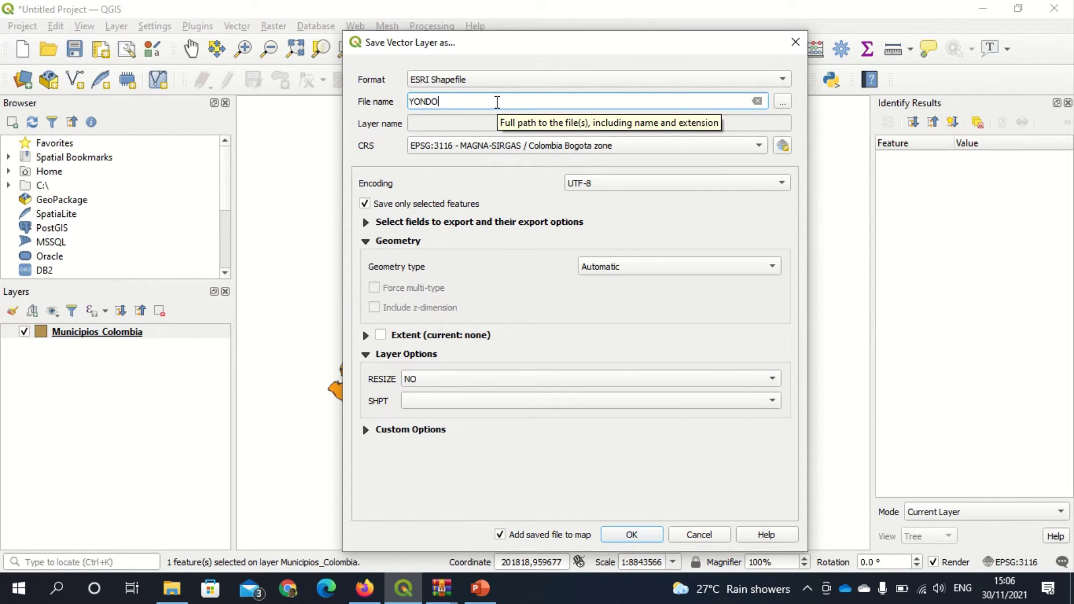
pyautogui.click(781, 102)
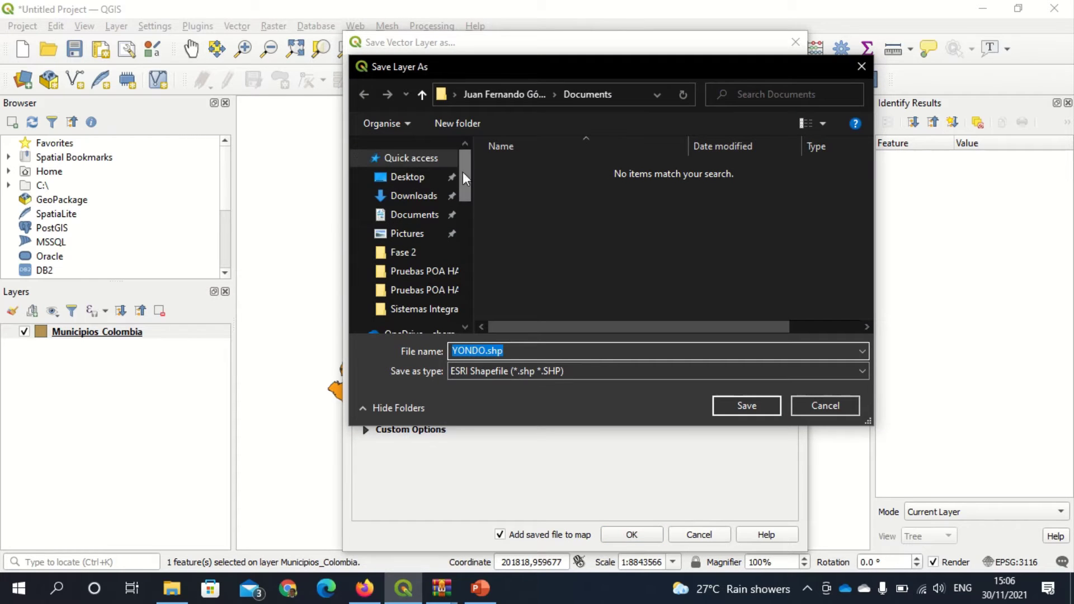
pyautogui.click(408, 177)
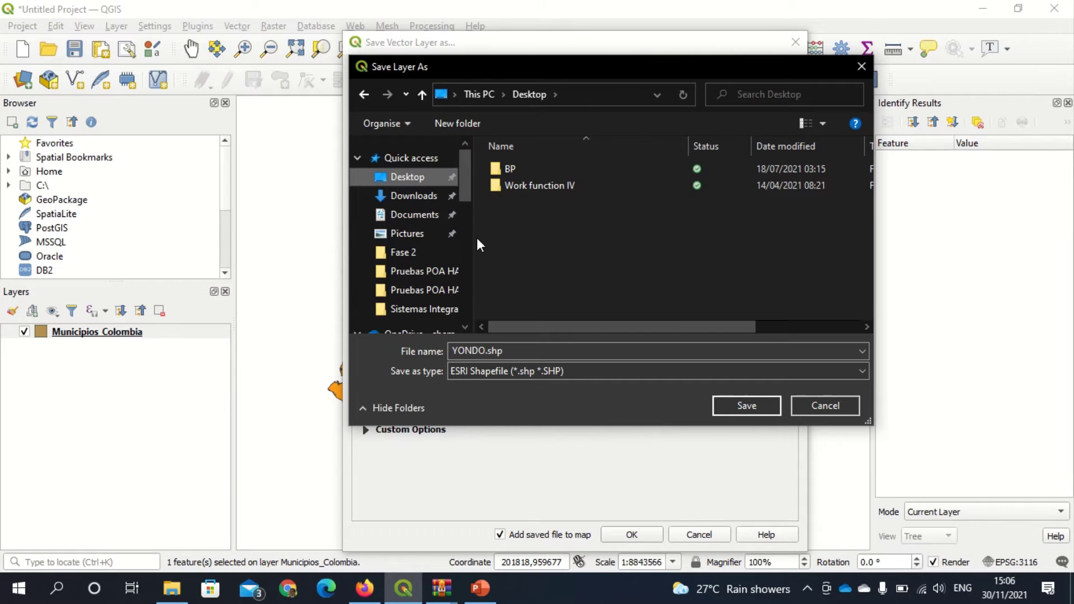
pyautogui.click(721, 404)
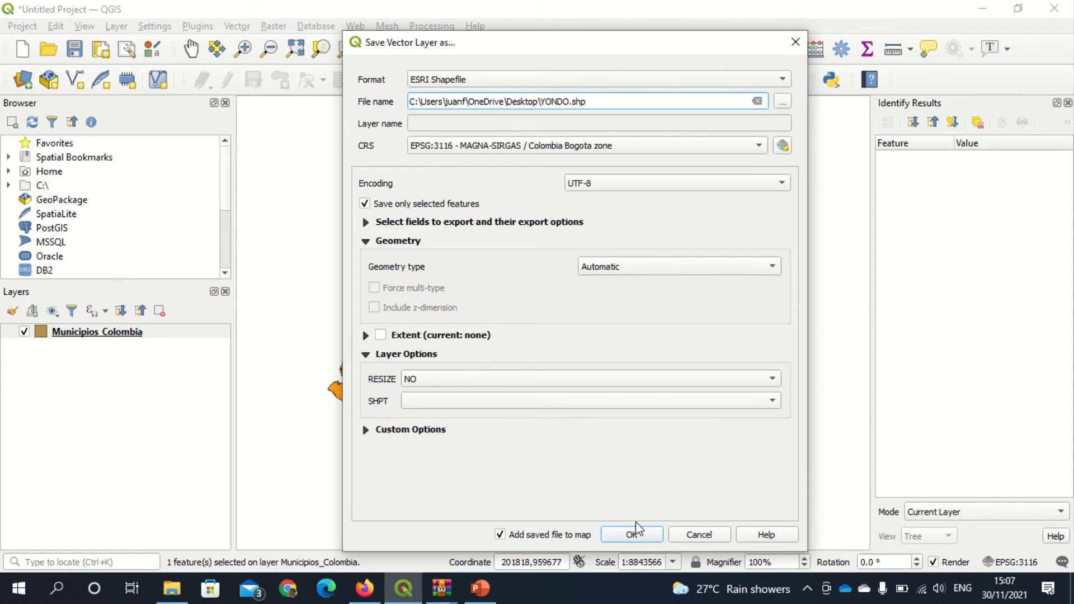
pyautogui.click(632, 535)
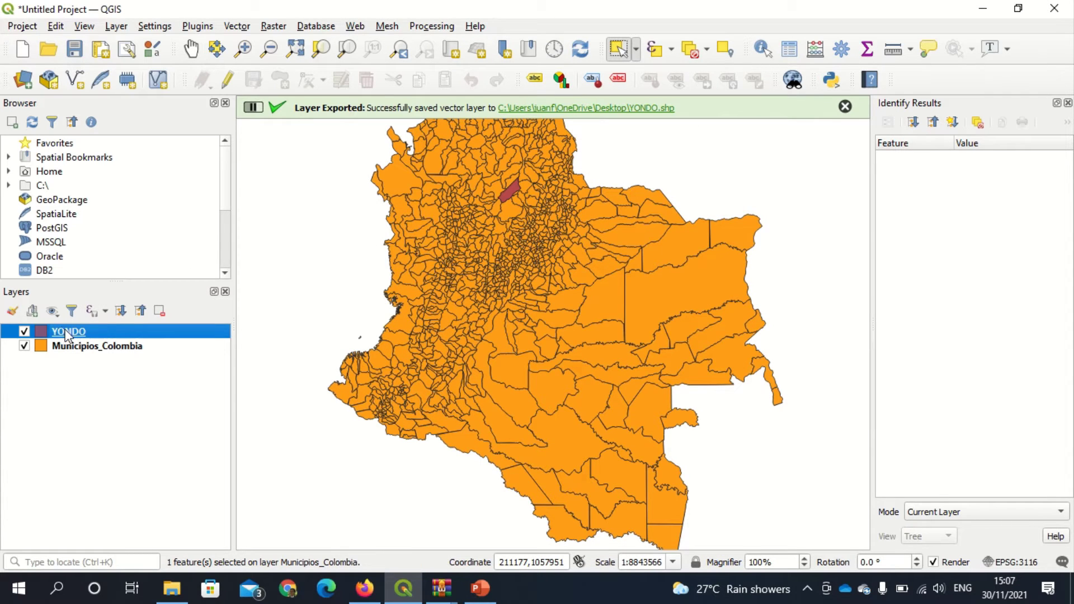
# Step: Hide the Municipios_Colombia layer so that only the exported YONDO polygon is drawn on the map
pyautogui.click(24, 346)
pyautogui.click(24, 347)
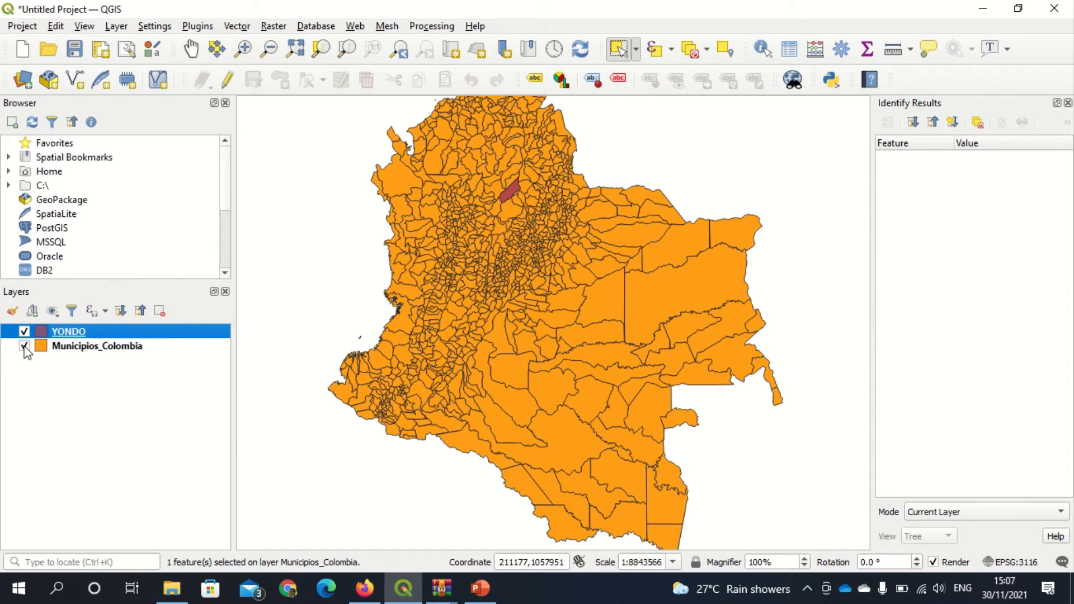
pyautogui.click(24, 347)
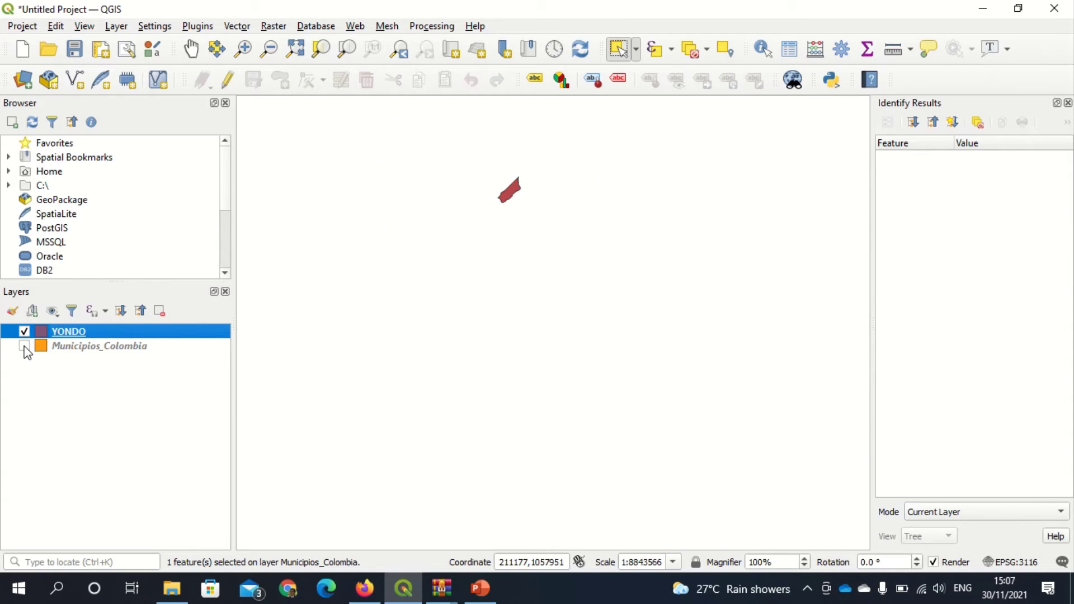
pyautogui.click(24, 347)
pyautogui.click(24, 347)
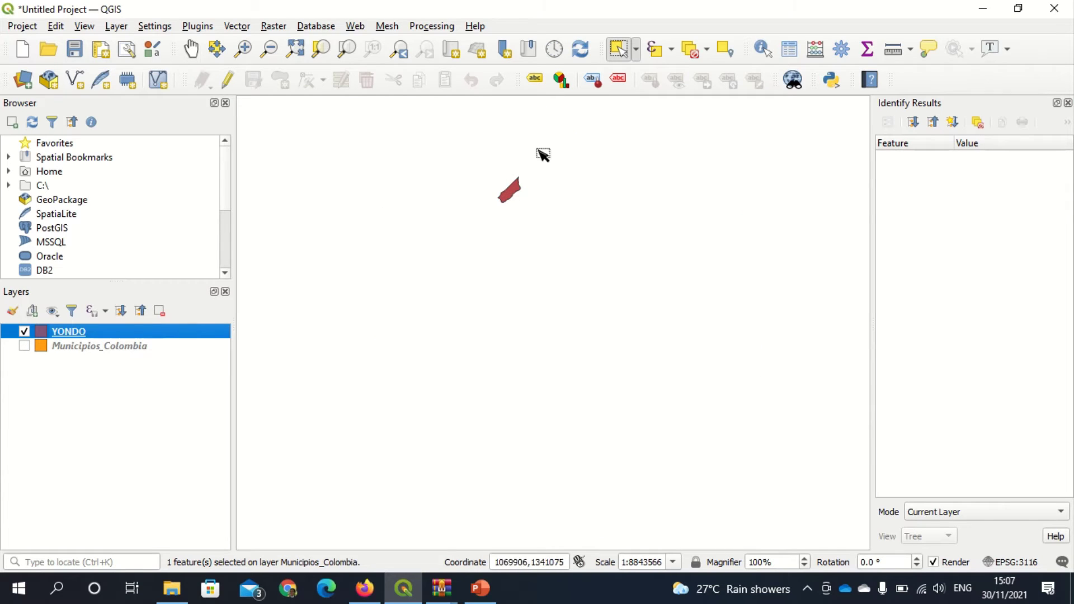
pyautogui.scroll(2, 512, 189)
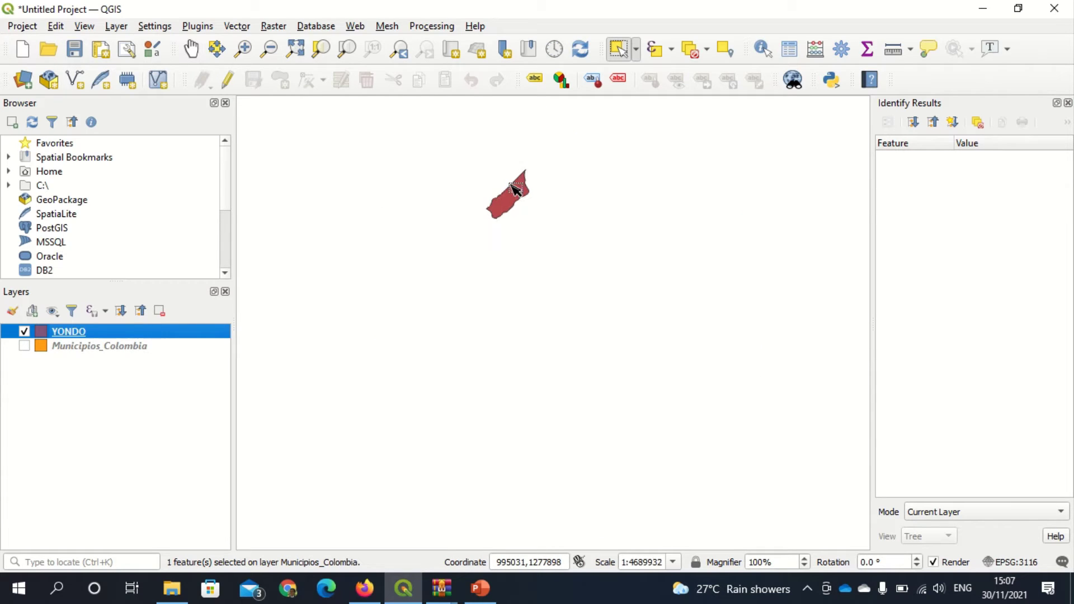
pyautogui.scroll(2, 514, 189)
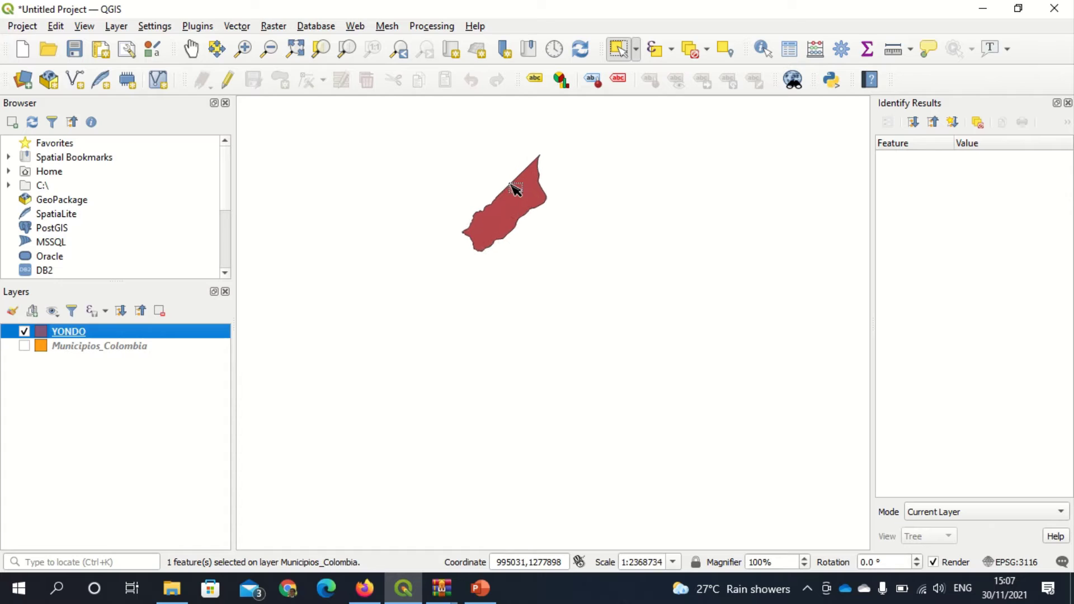
pyautogui.scroll(2, 515, 190)
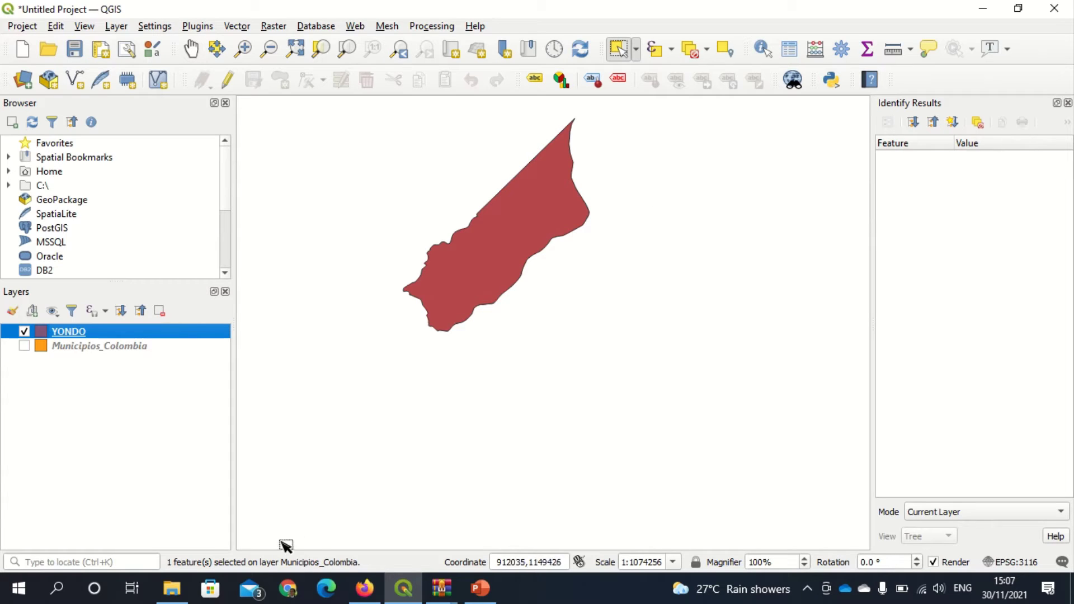
# Step: Switch to File Explorer, open Bases de datos de Tremarctos.rar from Fase 2 in a non-maximized window, and enter its Bases de datos de Tremarctos folder
pyautogui.click(172, 589)
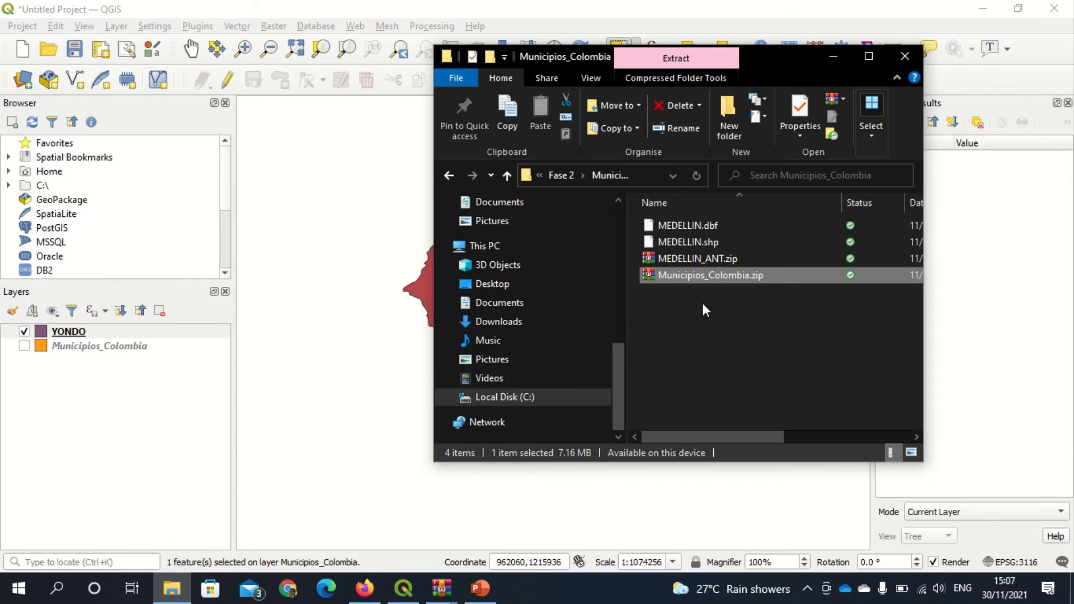
pyautogui.click(556, 174)
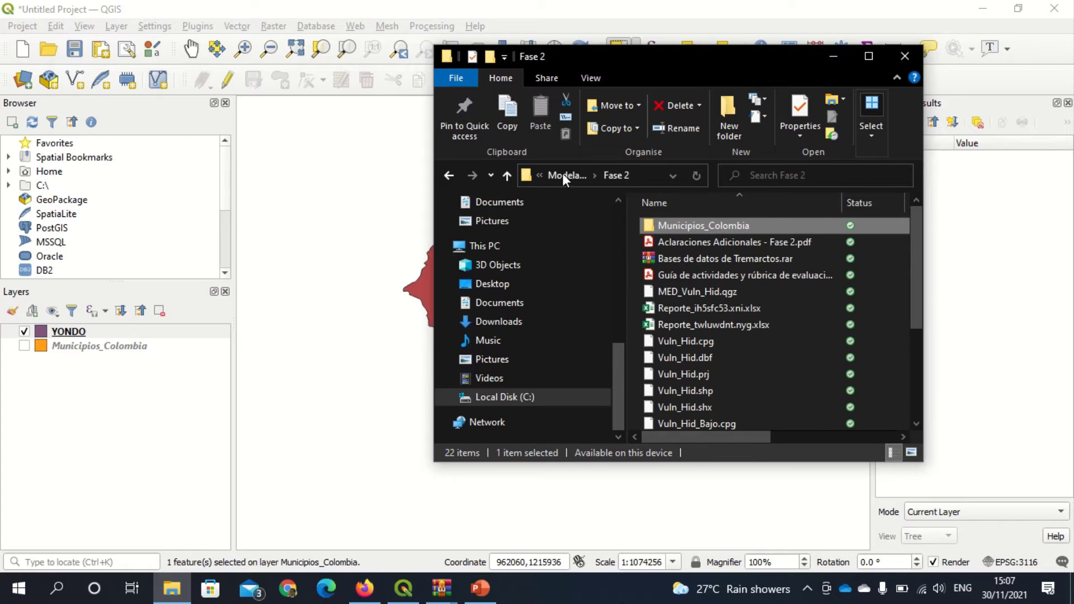
pyautogui.doubleClick(738, 261)
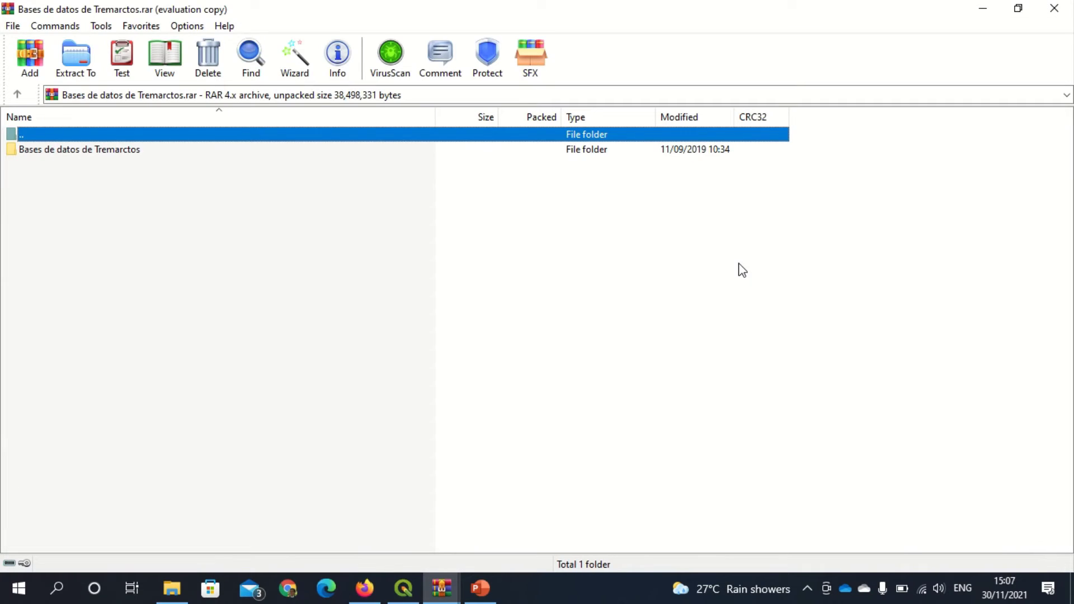
pyautogui.moveTo(606, 12)
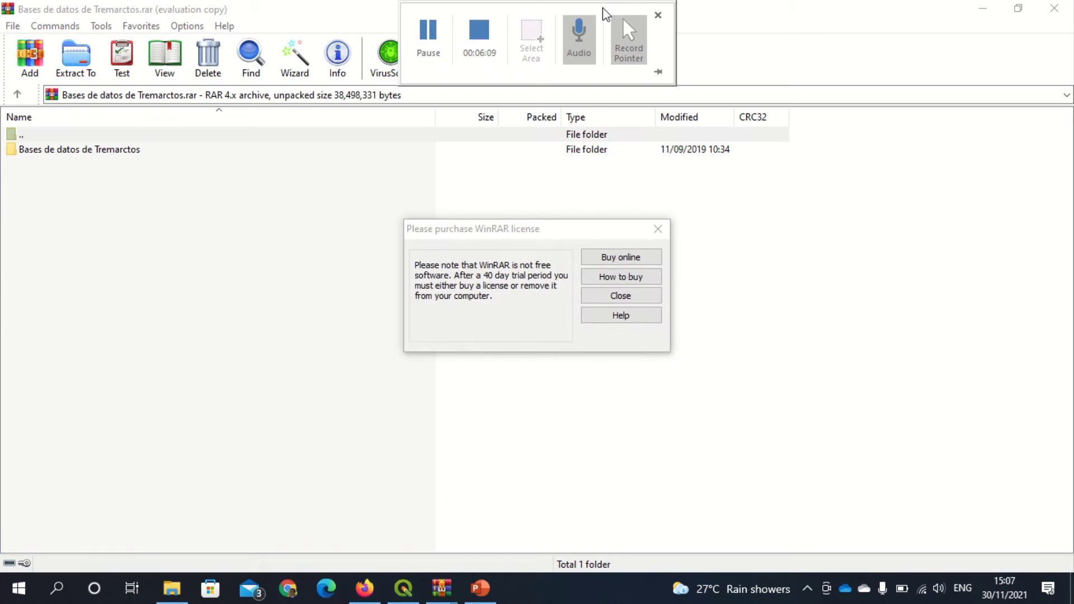
pyautogui.click(620, 296)
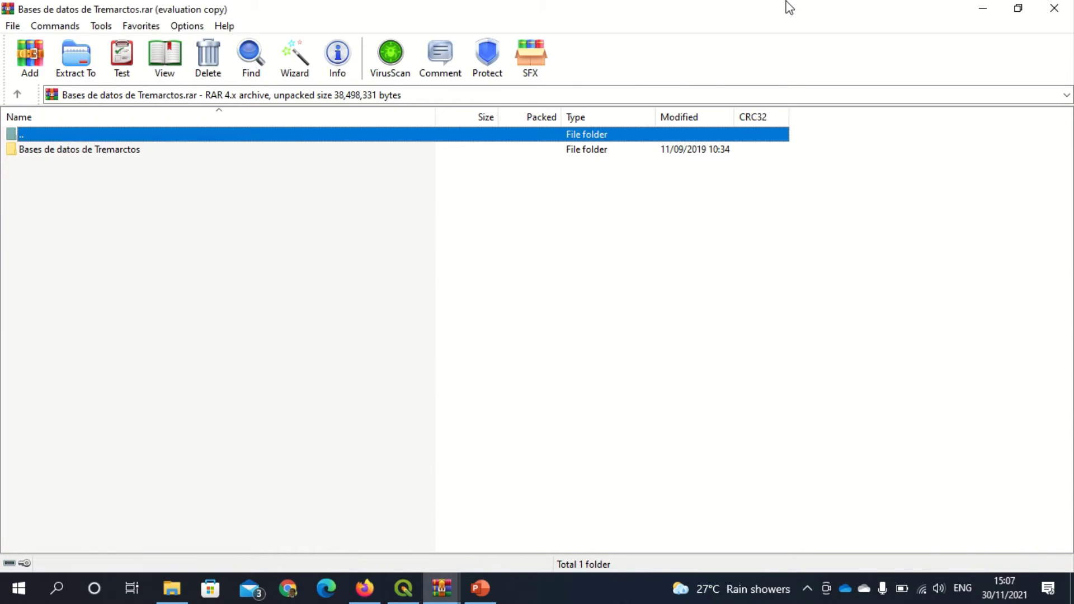
pyautogui.doubleClick(789, 7)
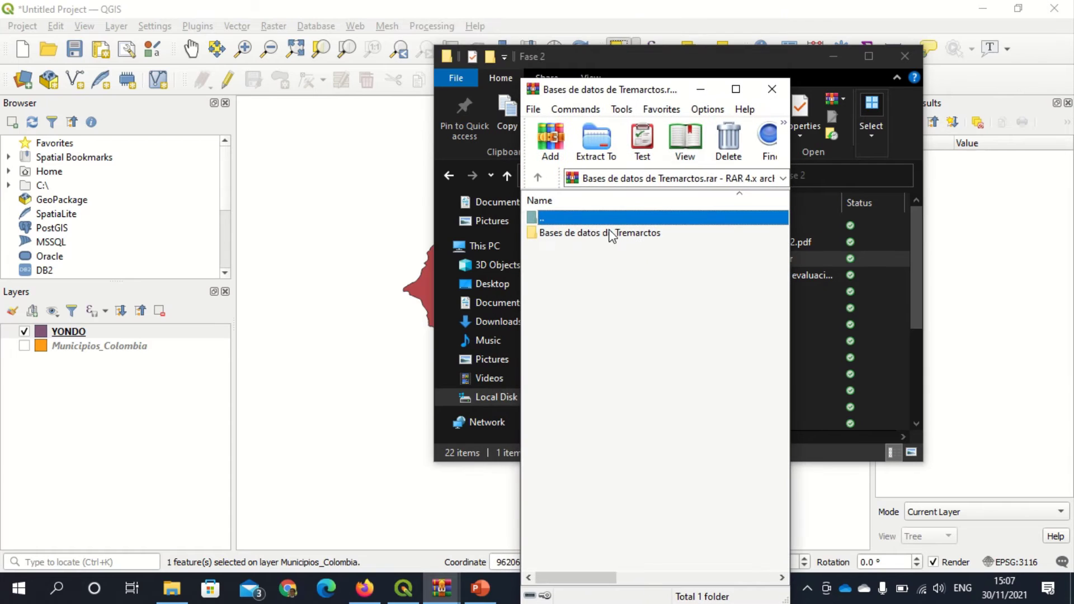
pyautogui.doubleClick(602, 233)
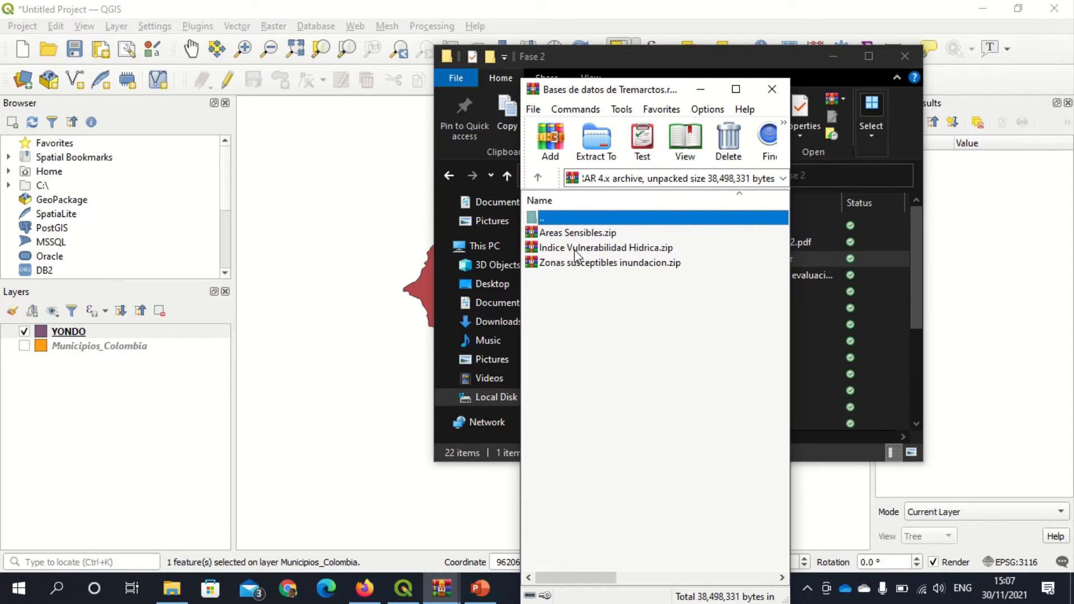
# Step: Load Indice Vulnerabilidad Hidrica.zip from the archive into the QGIS project with all three listed layers selected
pyautogui.moveTo(571, 251); pyautogui.dragTo(184, 341)
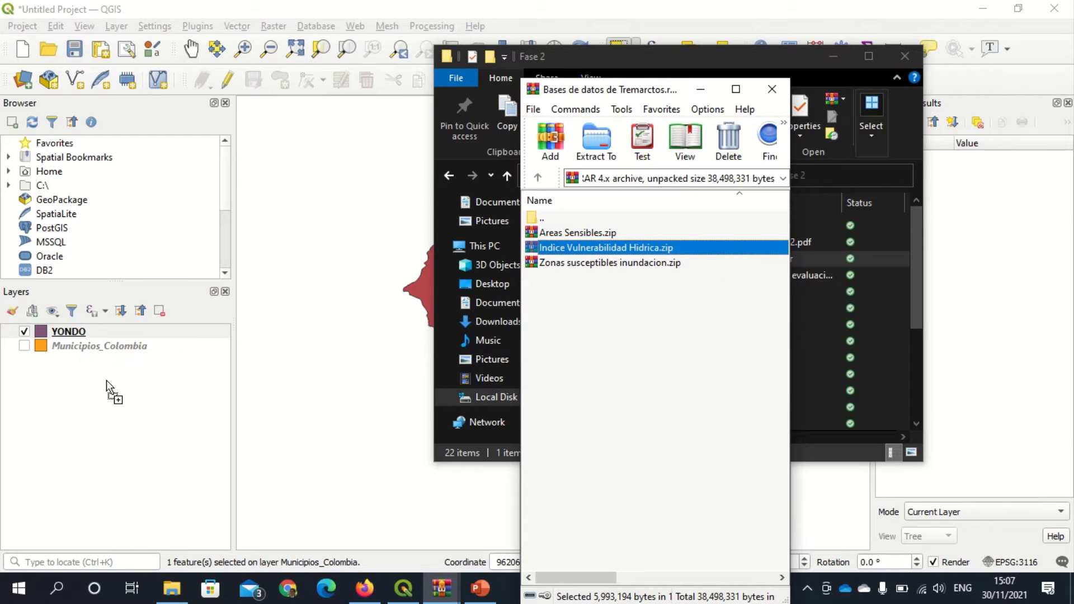
pyautogui.moveTo(106, 380); pyautogui.dragTo(133, 397)
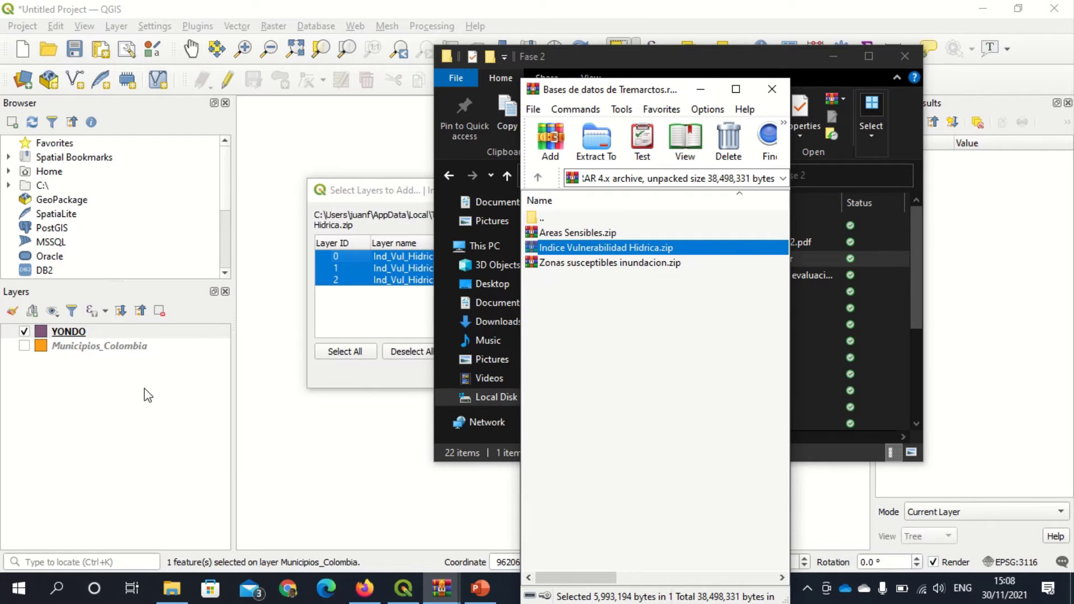
pyautogui.click(397, 201)
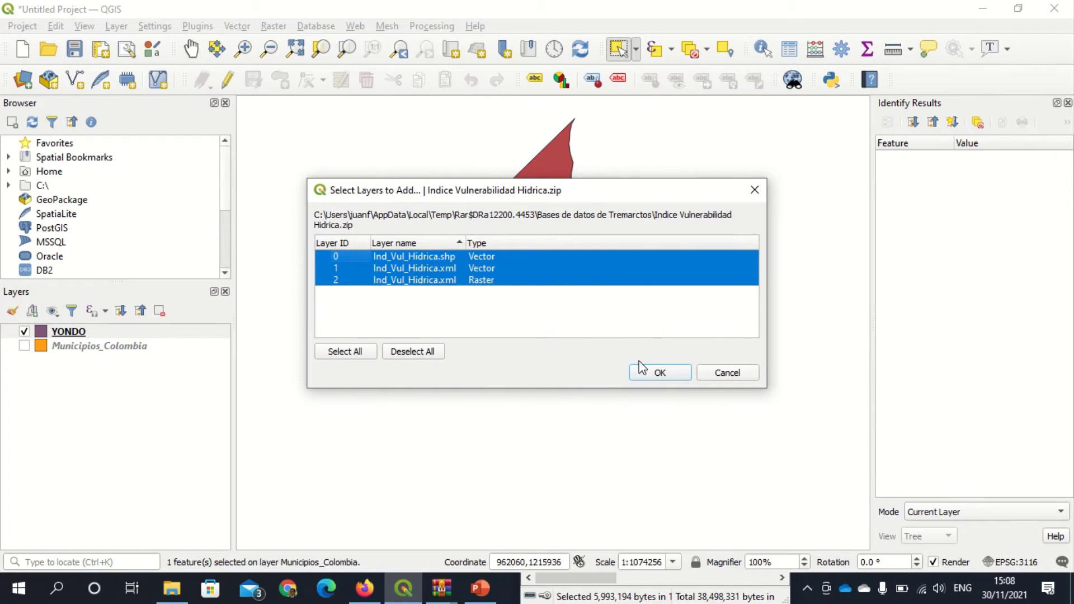
pyautogui.click(647, 377)
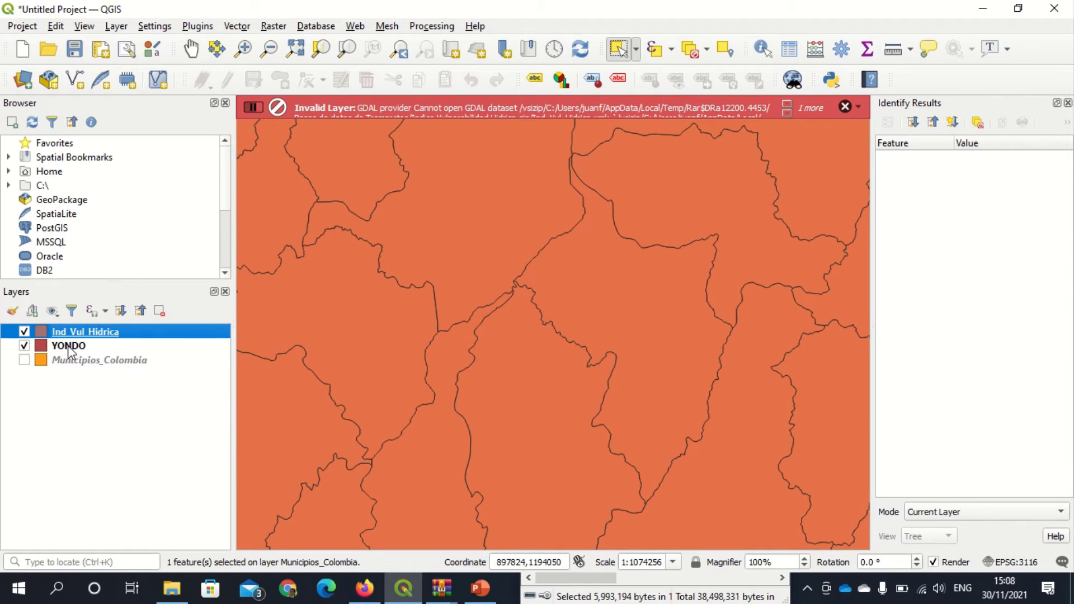
# Step: Place the YONDO layer above Ind_Vul_Hidrica in the layer order and check its position on the national map
pyautogui.moveTo(68, 347); pyautogui.dragTo(73, 332)
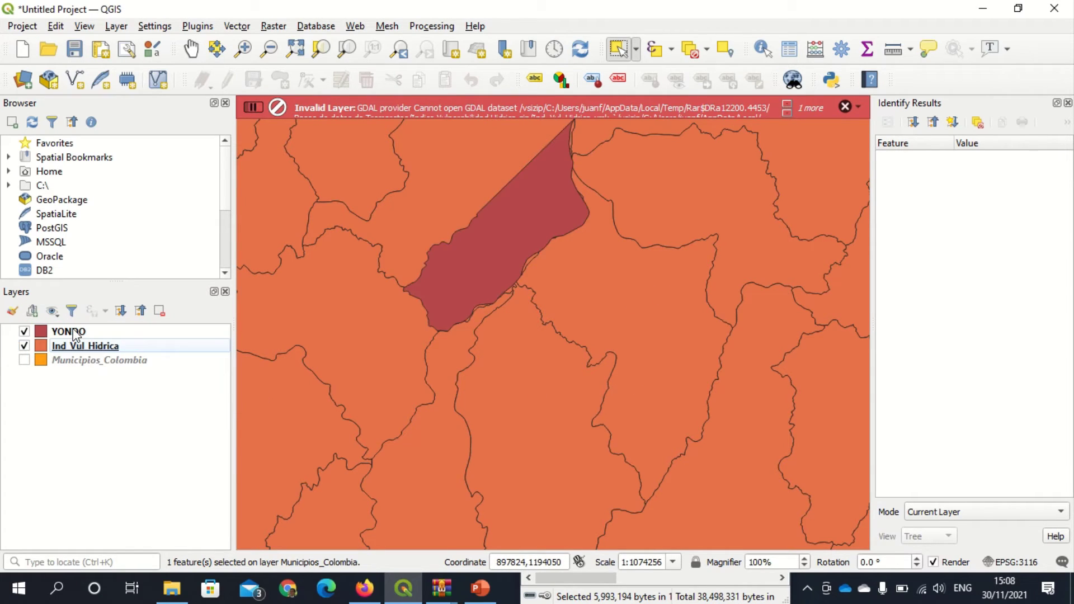
pyautogui.scroll(-1, 471, 290)
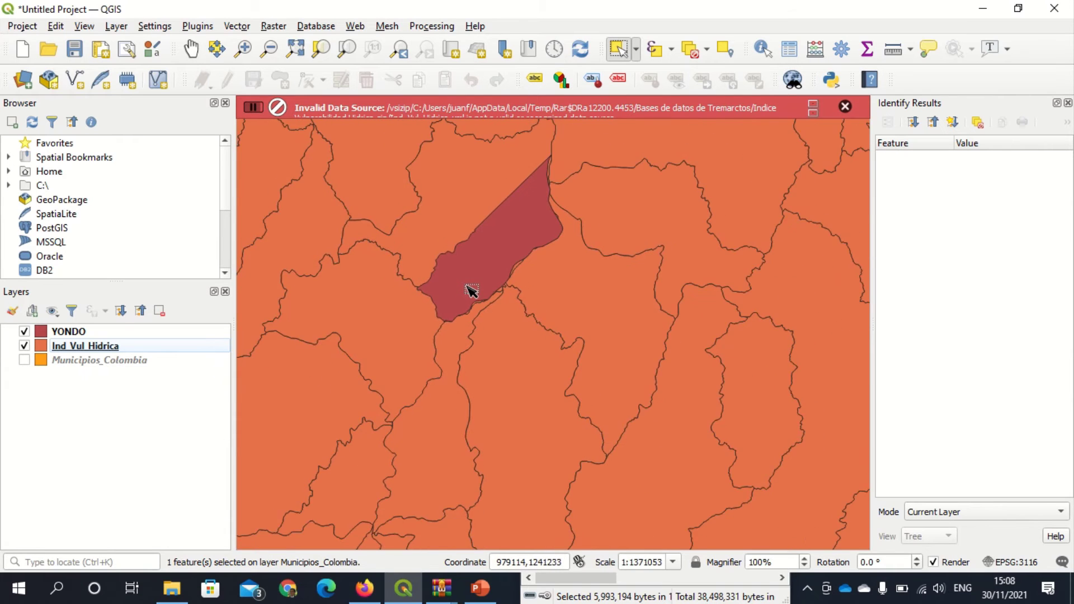
pyautogui.scroll(-3, 470, 290)
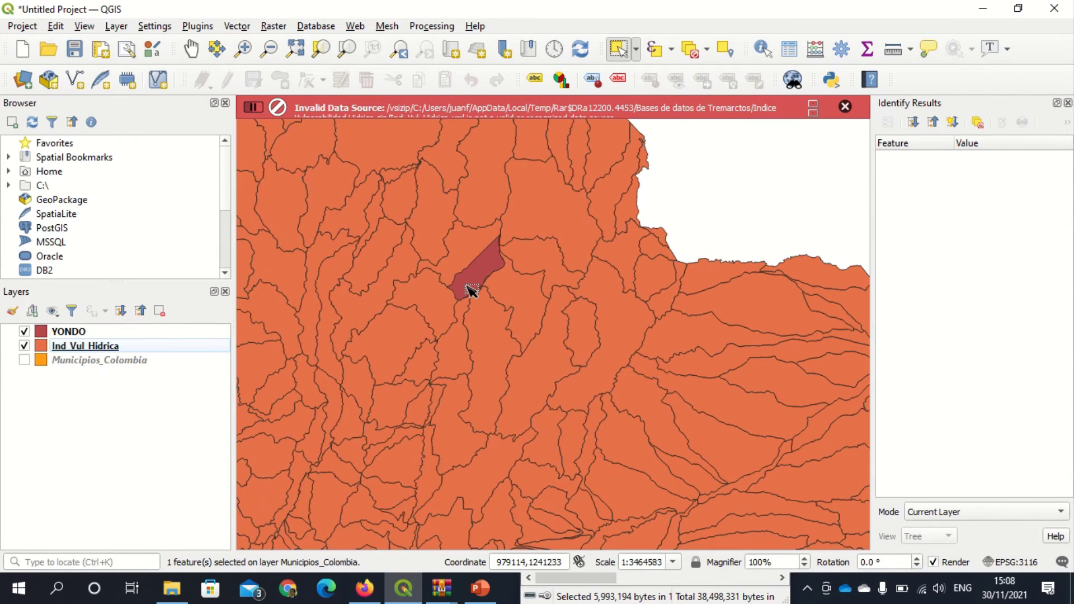
pyautogui.scroll(-2, 471, 291)
pyautogui.scroll(-4, 472, 290)
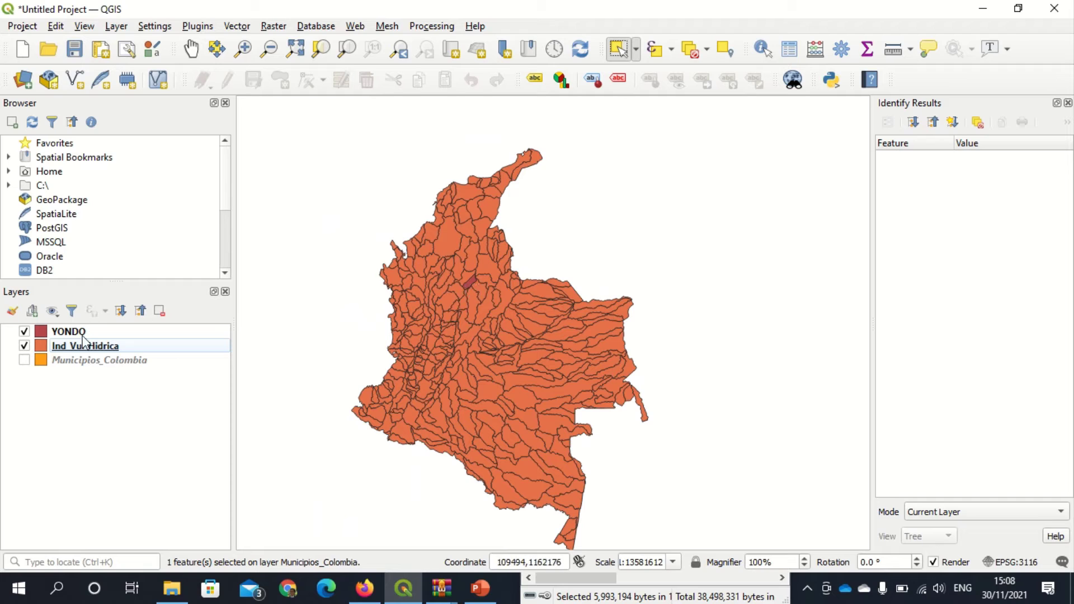
# Step: Examine the Ind_Vul_Hidrica attribute table for the field holding the vulnerability categories, and compare the layer with YONDO on the map
pyautogui.rightClick(90, 352)
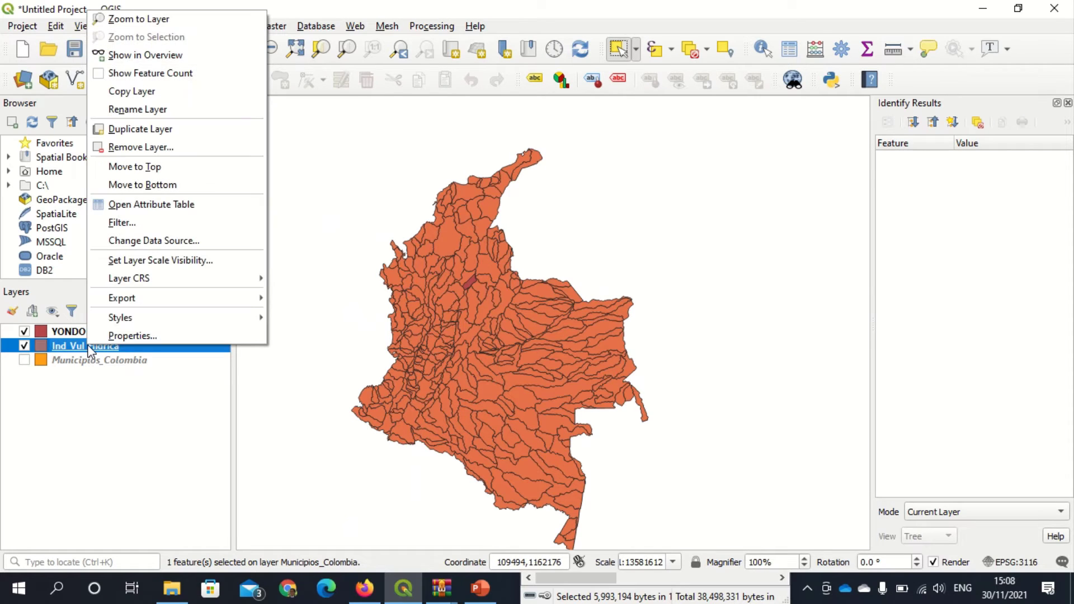
pyautogui.click(162, 205)
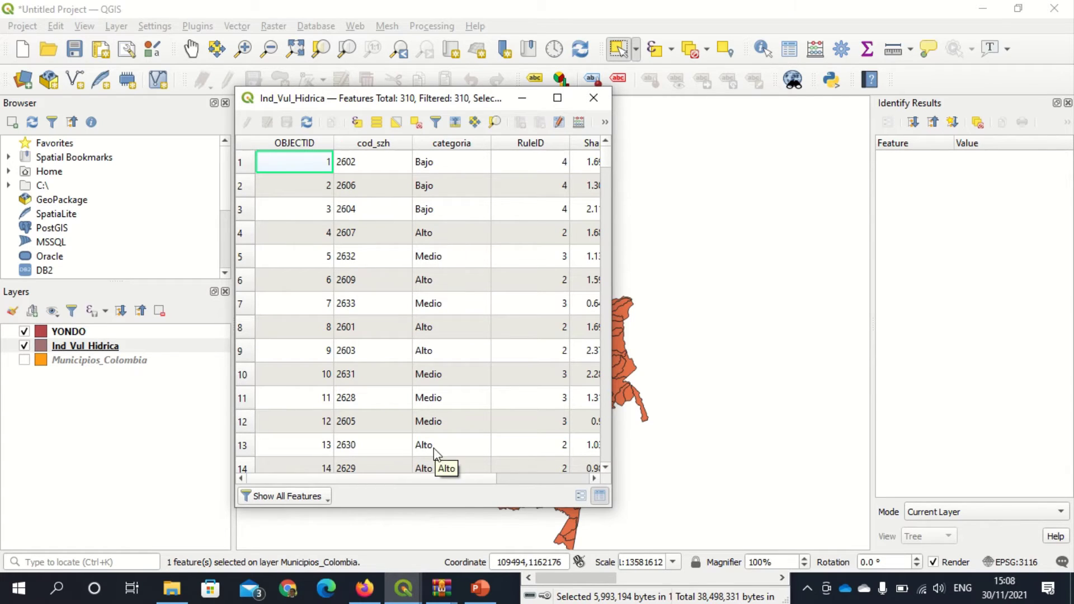
pyautogui.moveTo(422, 476); pyautogui.dragTo(396, 477)
pyautogui.click(593, 98)
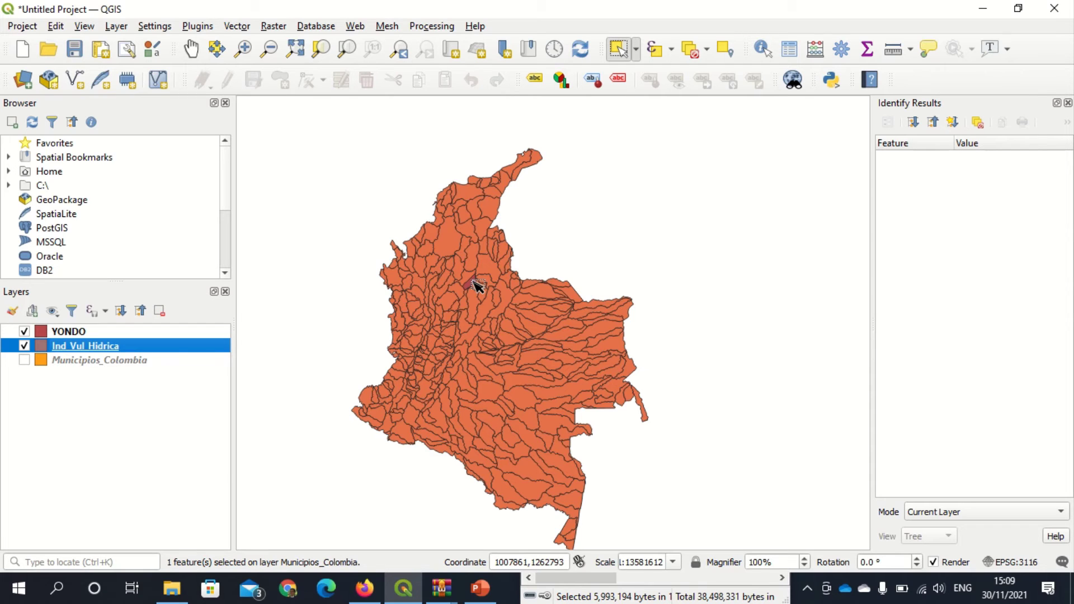
pyautogui.scroll(3, 477, 286)
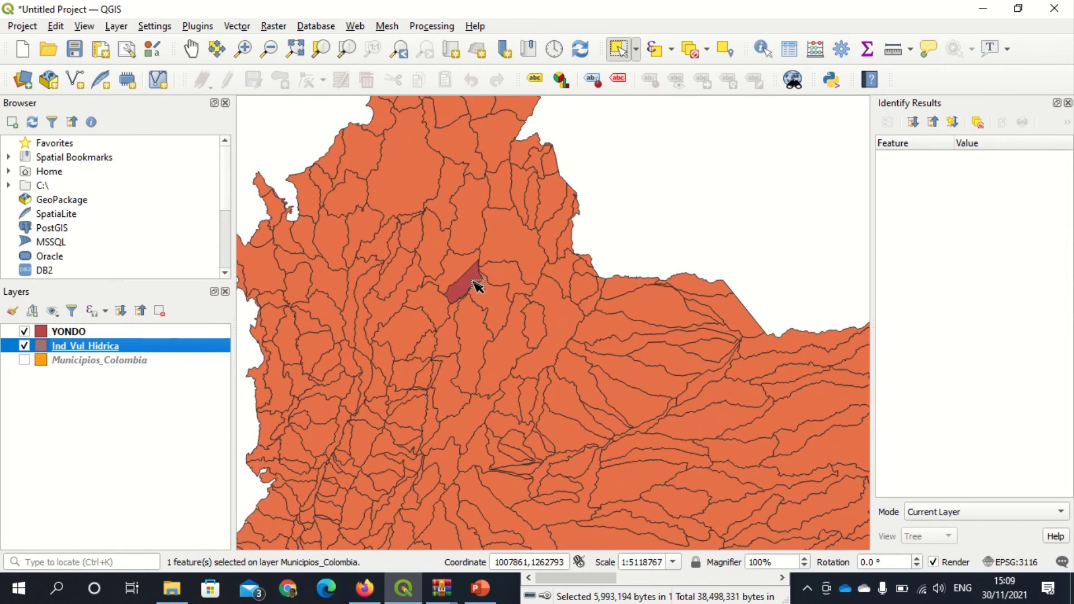
# Step: Clip the Ind_Vul_Hidrica layer using YONDO as the overlay layer, with the result created as a temporary layer
pyautogui.scroll(3, 477, 285)
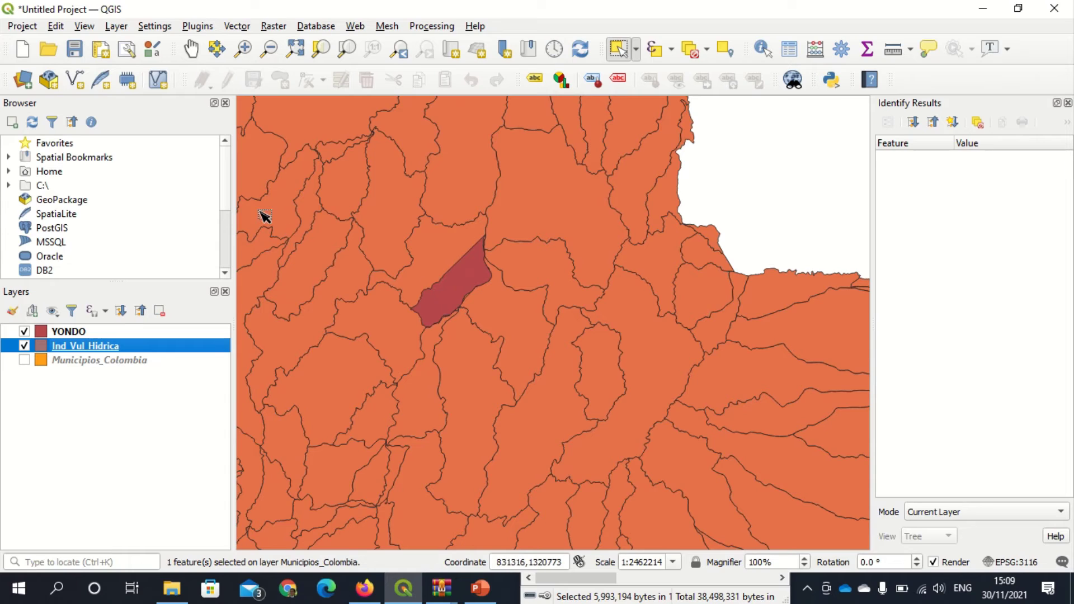
pyautogui.moveTo(328, 7)
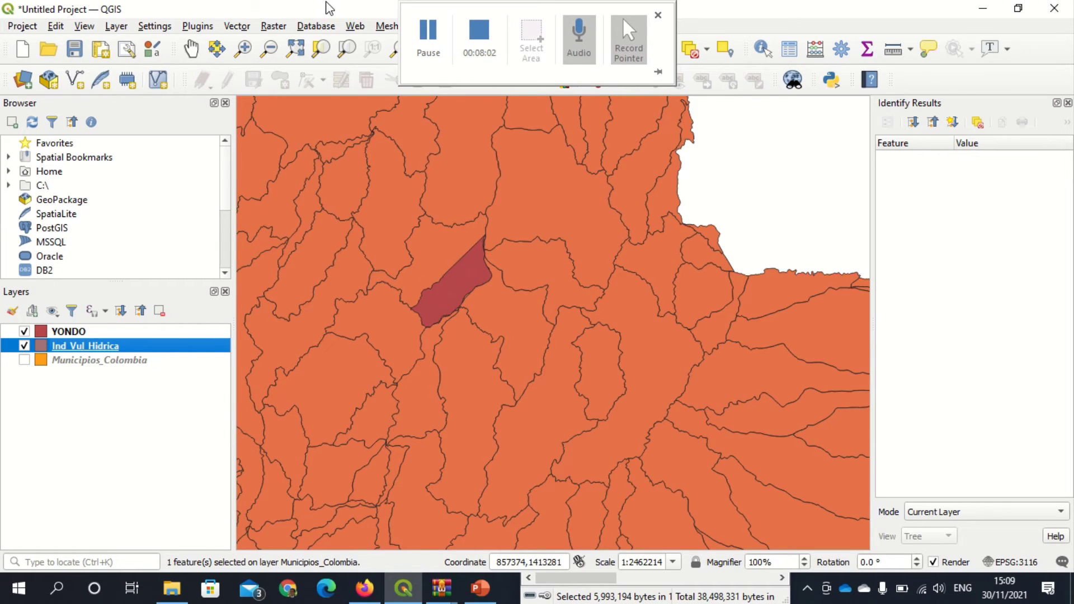
pyautogui.click(237, 26)
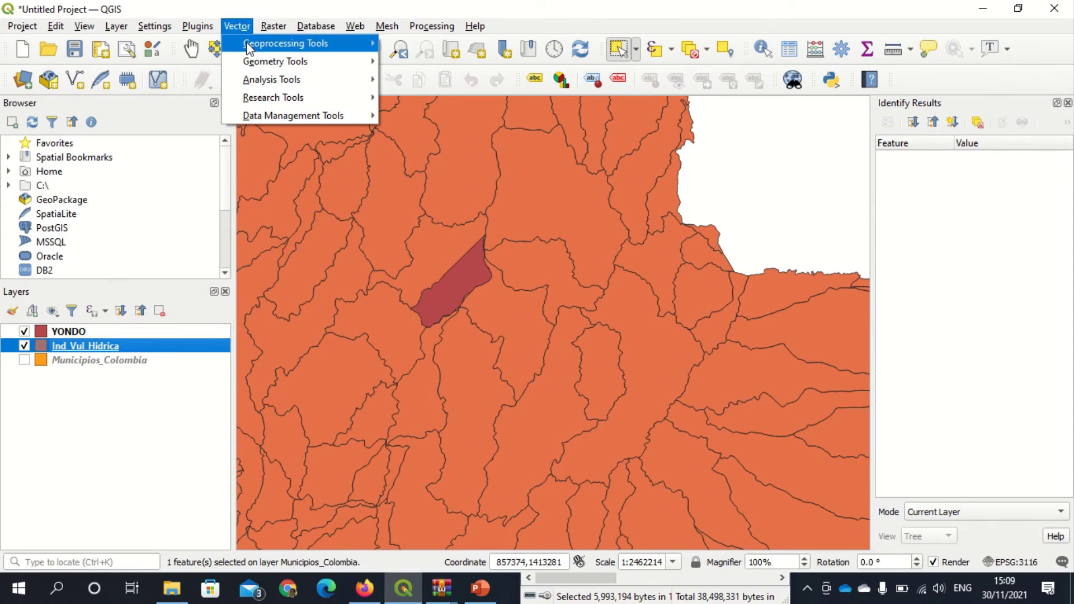
pyautogui.moveTo(280, 48)
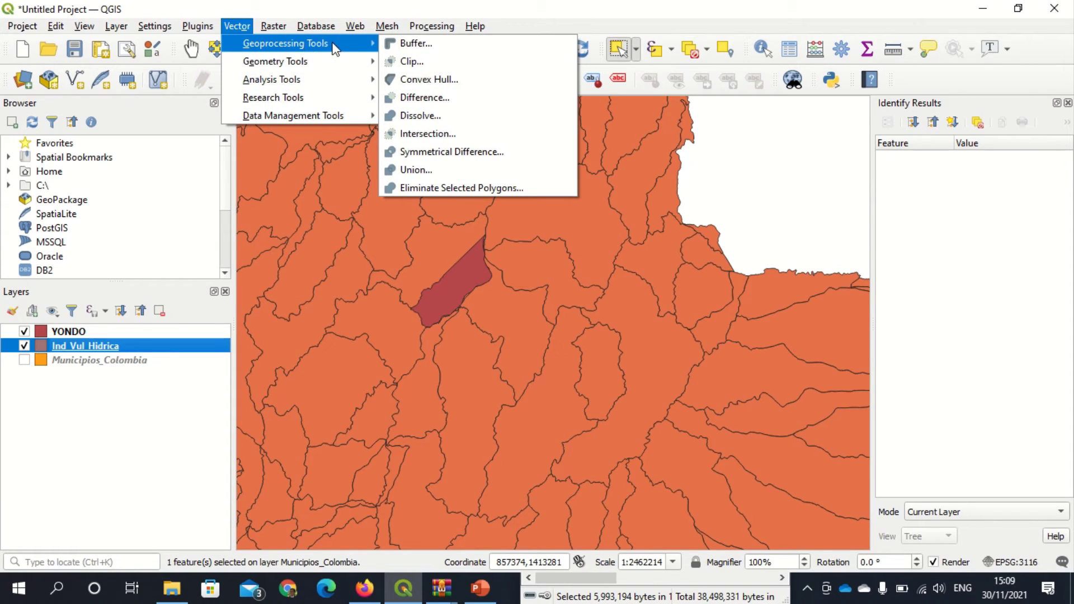
pyautogui.click(448, 67)
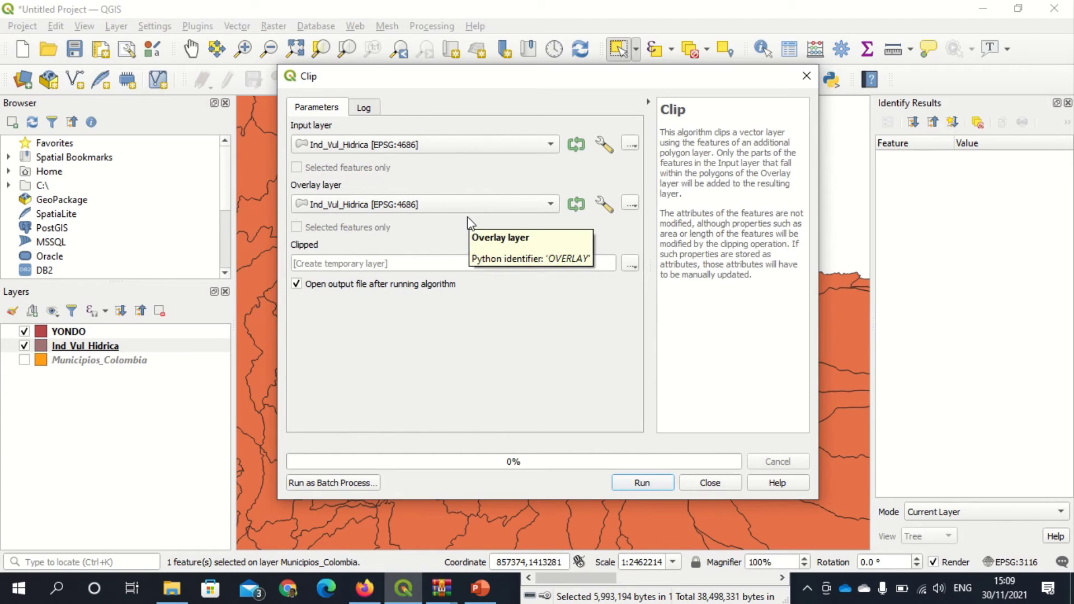
pyautogui.click(535, 206)
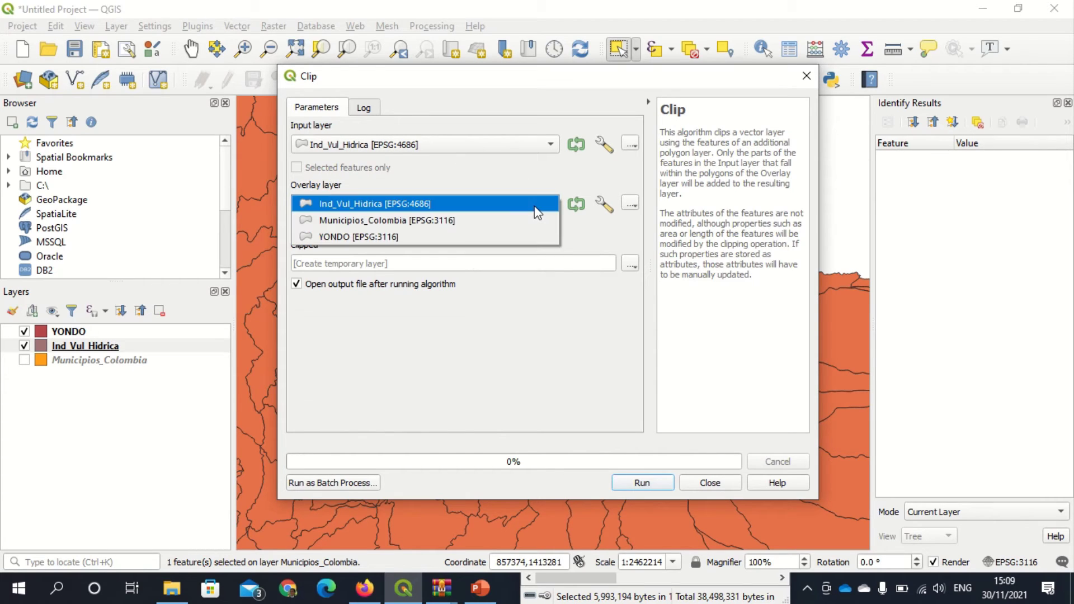
pyautogui.click(465, 237)
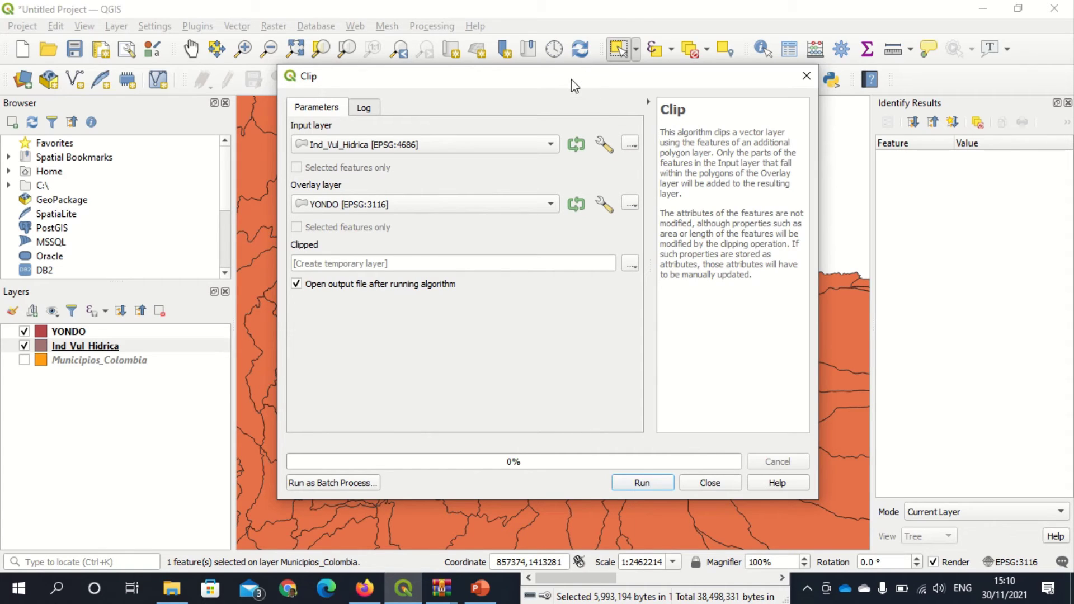
pyautogui.moveTo(573, 84); pyautogui.dragTo(671, 81)
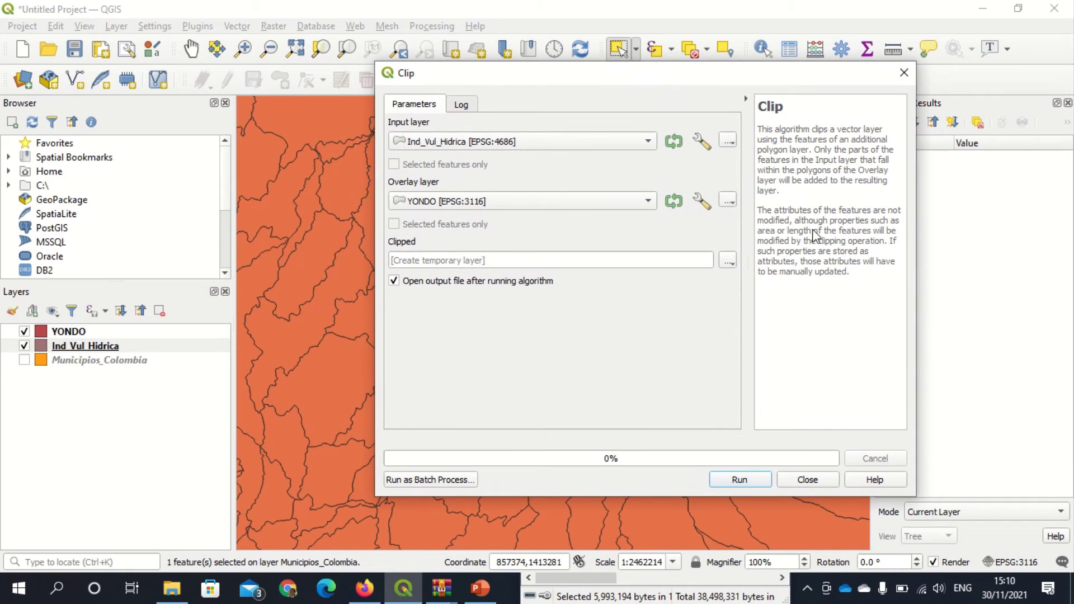
pyautogui.moveTo(631, 79); pyautogui.dragTo(755, 44)
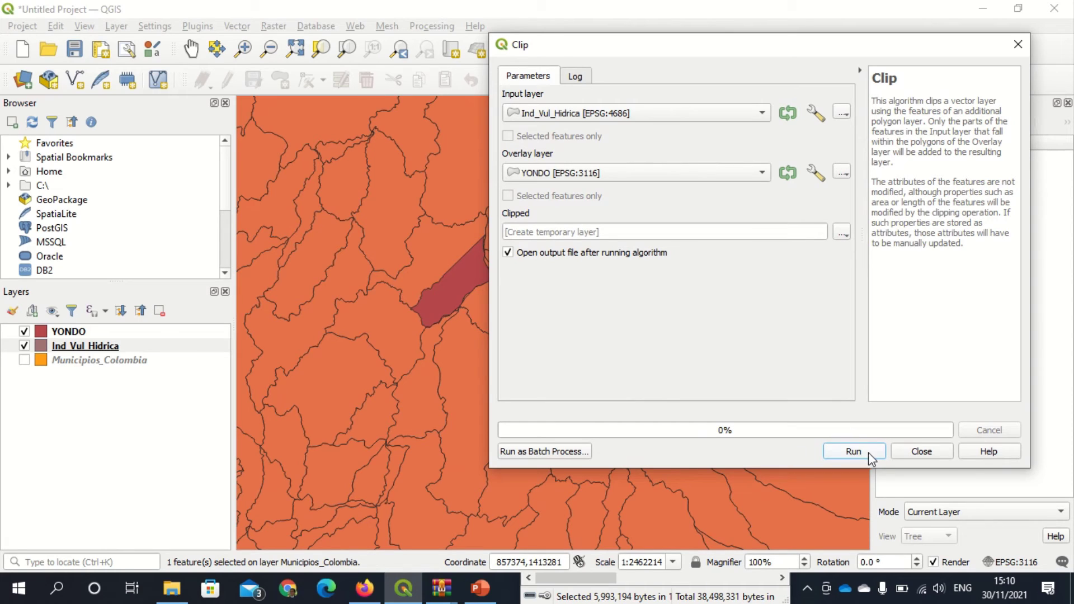
pyautogui.click(853, 452)
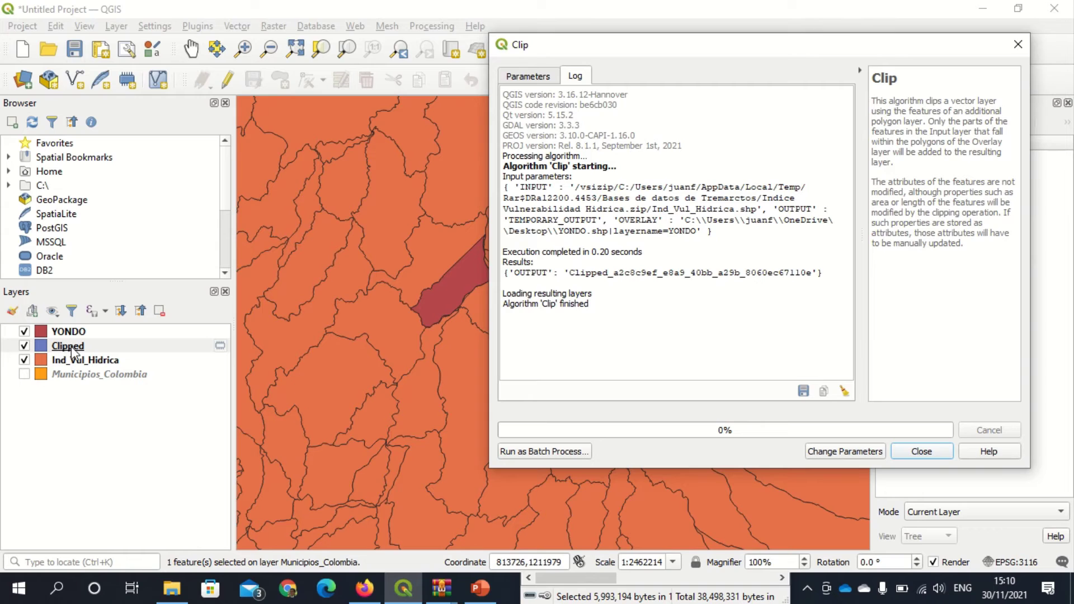
pyautogui.click(921, 451)
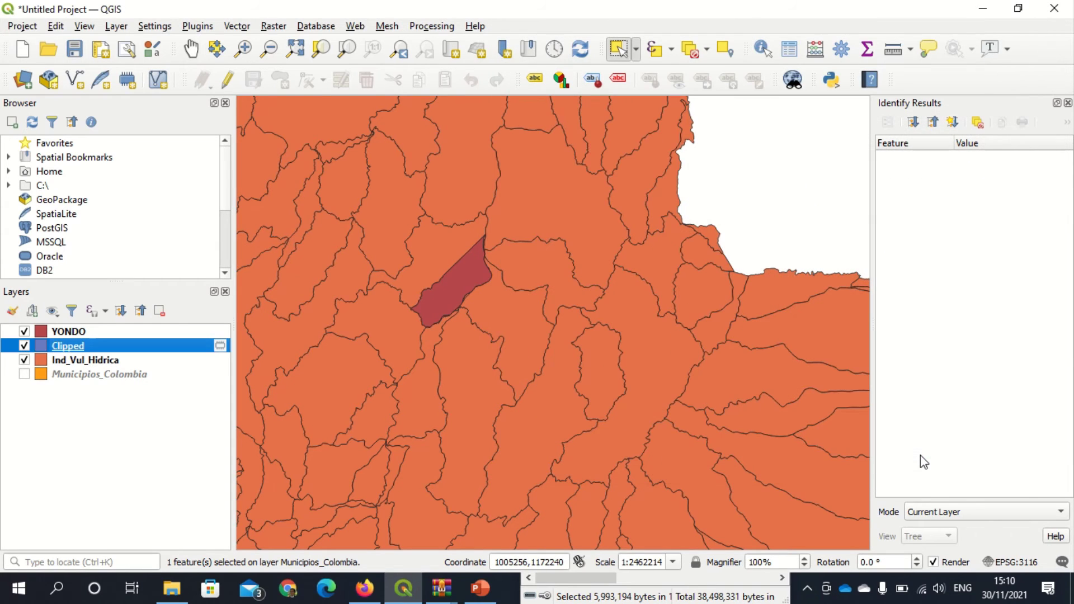
# Step: Begin exporting the Clipped layer as an ESRI Shapefile with the file name YONDO_VULN-HID
pyautogui.rightClick(65, 348)
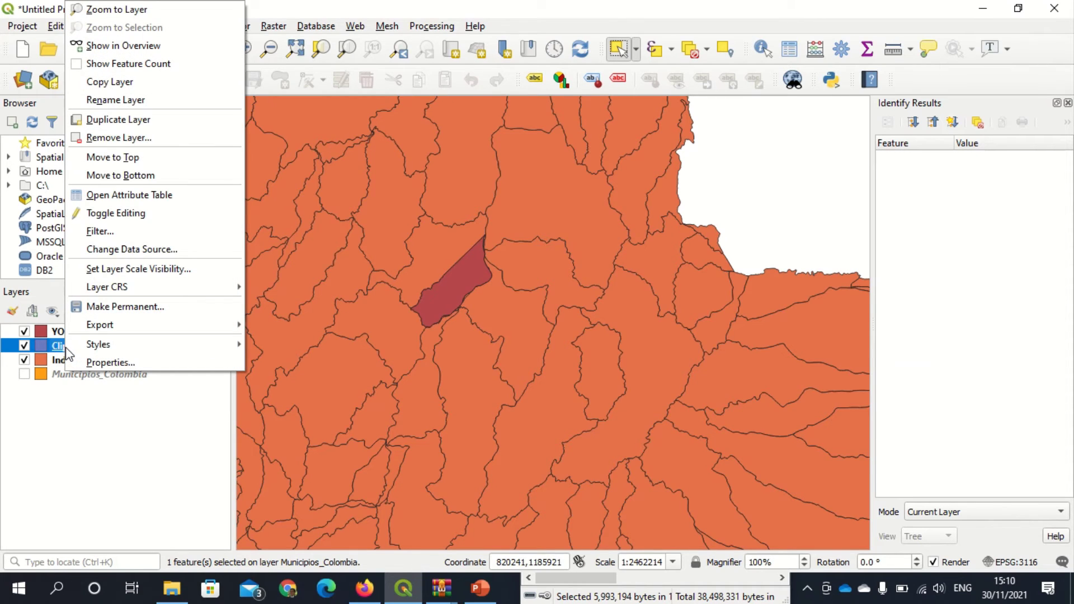
pyautogui.moveTo(149, 331)
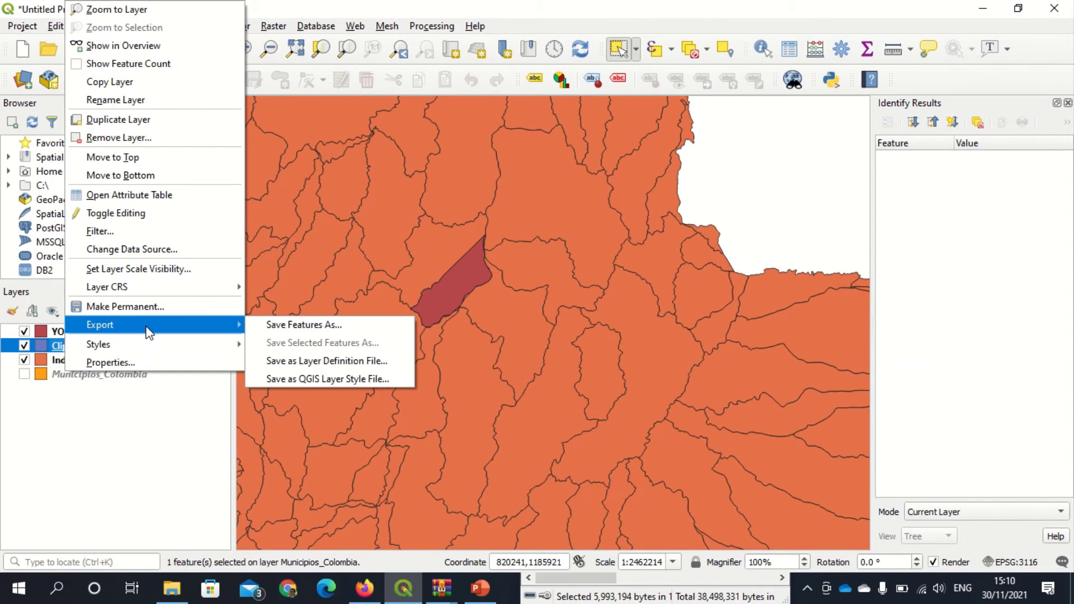
pyautogui.click(327, 326)
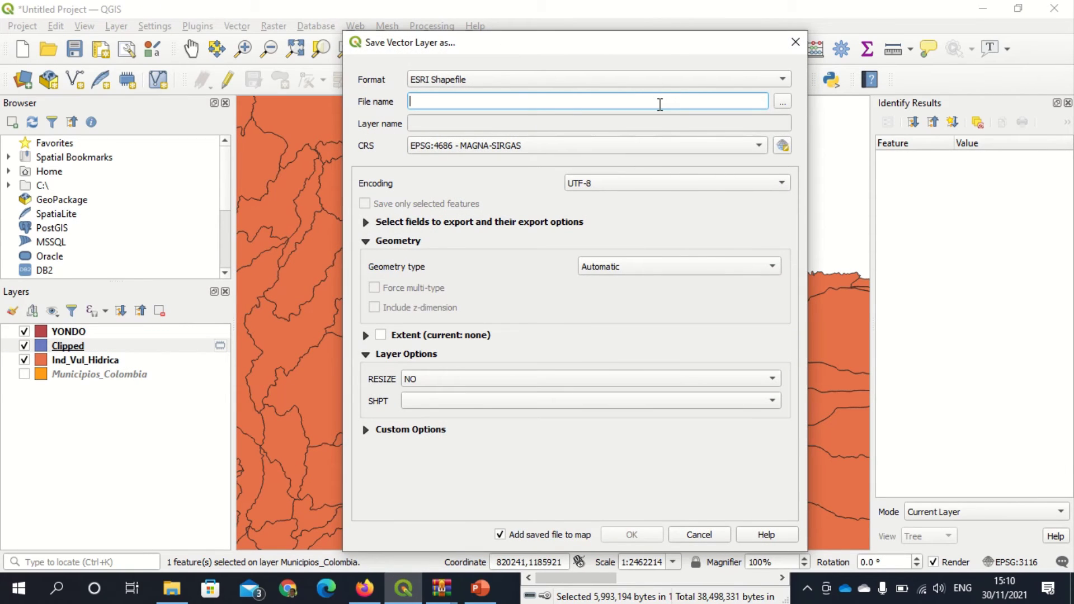
pyautogui.write('YONDO')
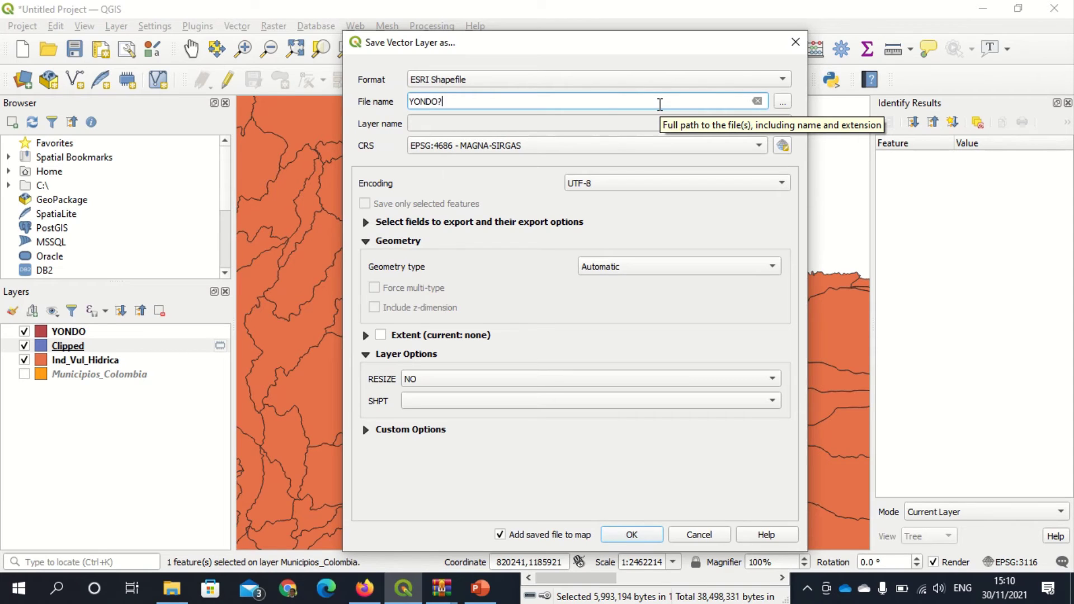
pyautogui.write('?')
pyautogui.press('BackSpace')
pyautogui.write('_')
pyautogui.write('VULN')
pyautogui.write('hIDR')
pyautogui.press('BackSpace')
pyautogui.press('BackSpace')
pyautogui.press('BackSpace')
pyautogui.press('BackSpace')
pyautogui.write('-')
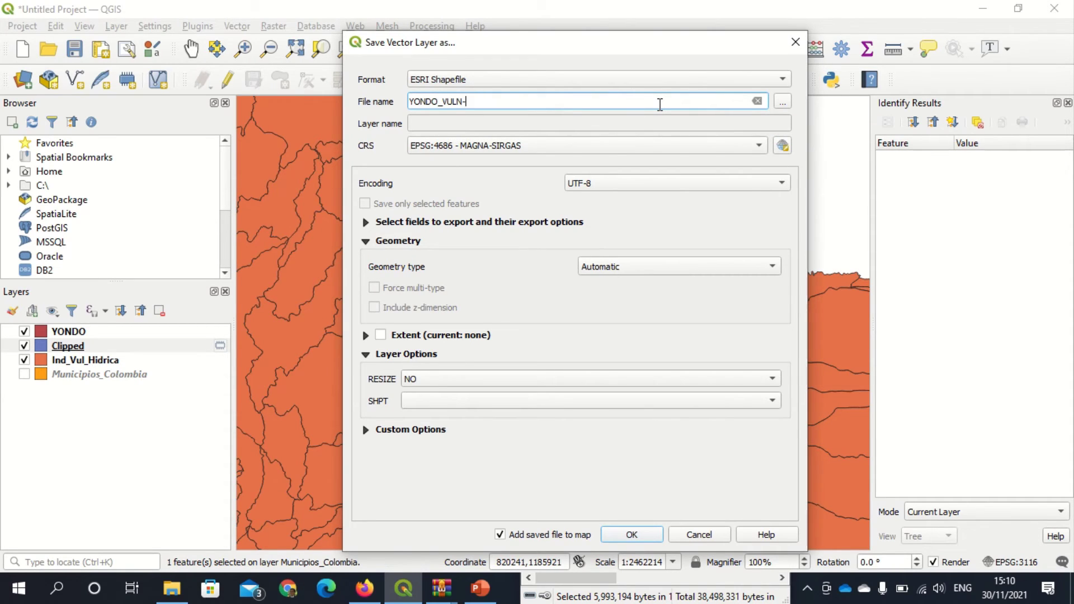
pyautogui.write('HID')
# Step: Set the export CRS to the project's EPSG:3116 - MAGNA-SIRGAS / Colombia Bogota zone and save the shapefile into the map
pyautogui.click(545, 145)
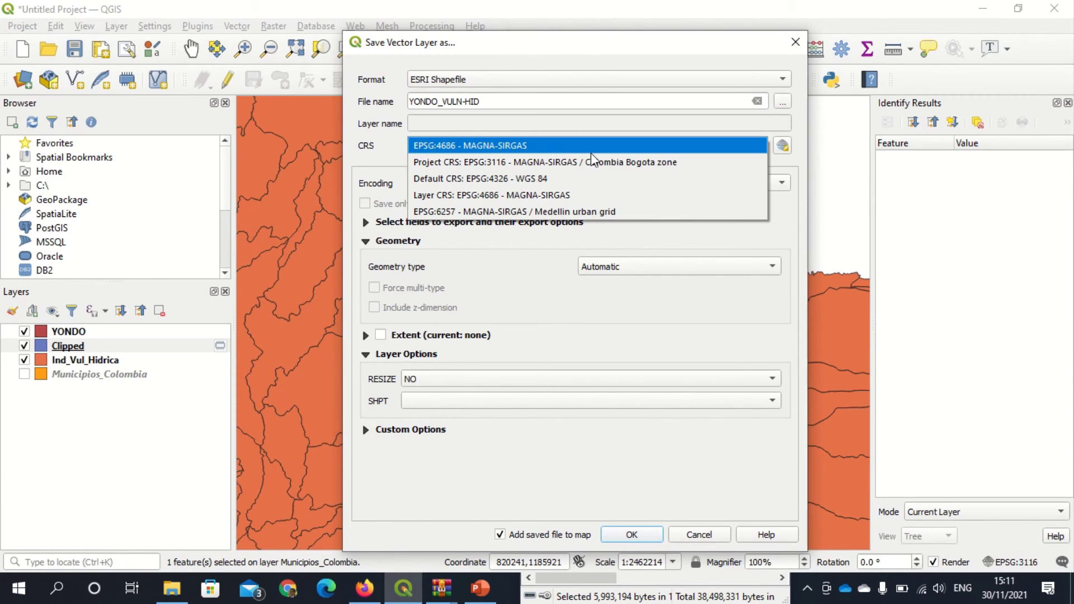
pyautogui.click(649, 161)
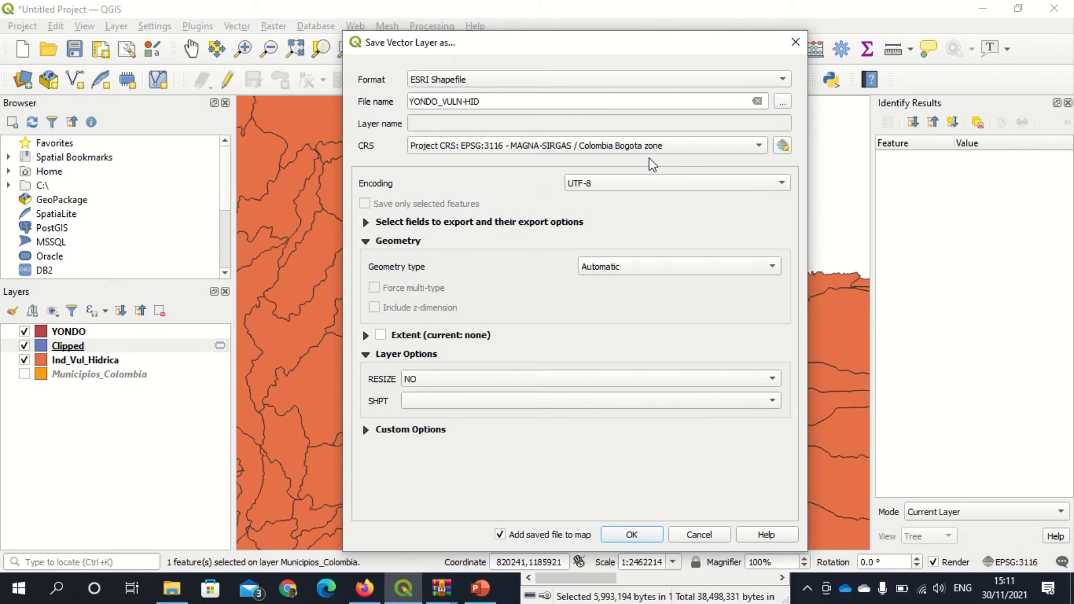
pyautogui.click(632, 535)
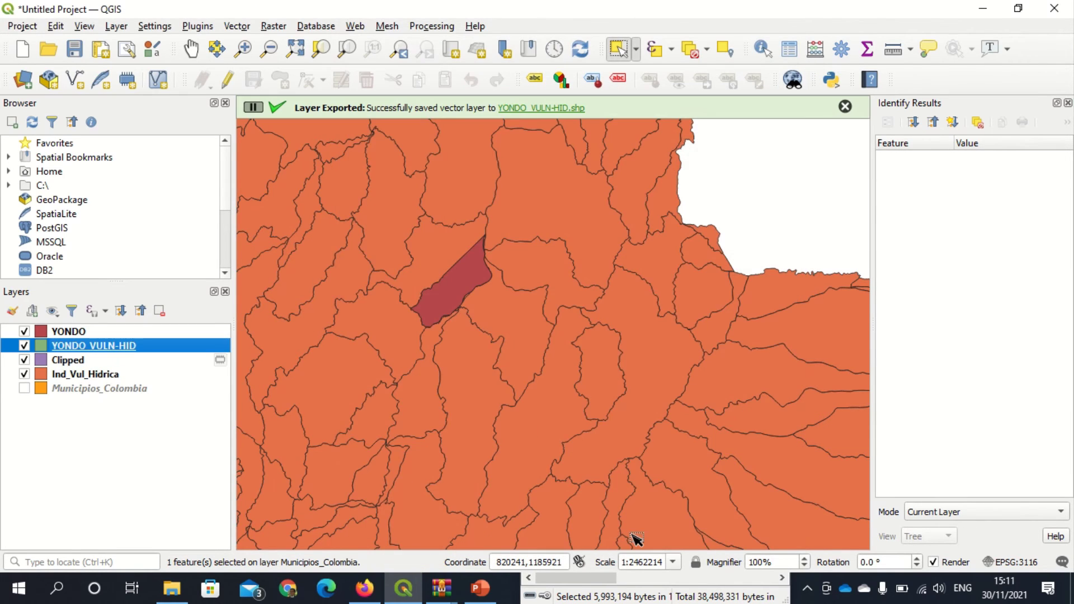
# Step: Hide the Clipped, Ind_Vul_Hidrica and YONDO layers so only YONDO_VULN-HID is displayed
pyautogui.click(24, 361)
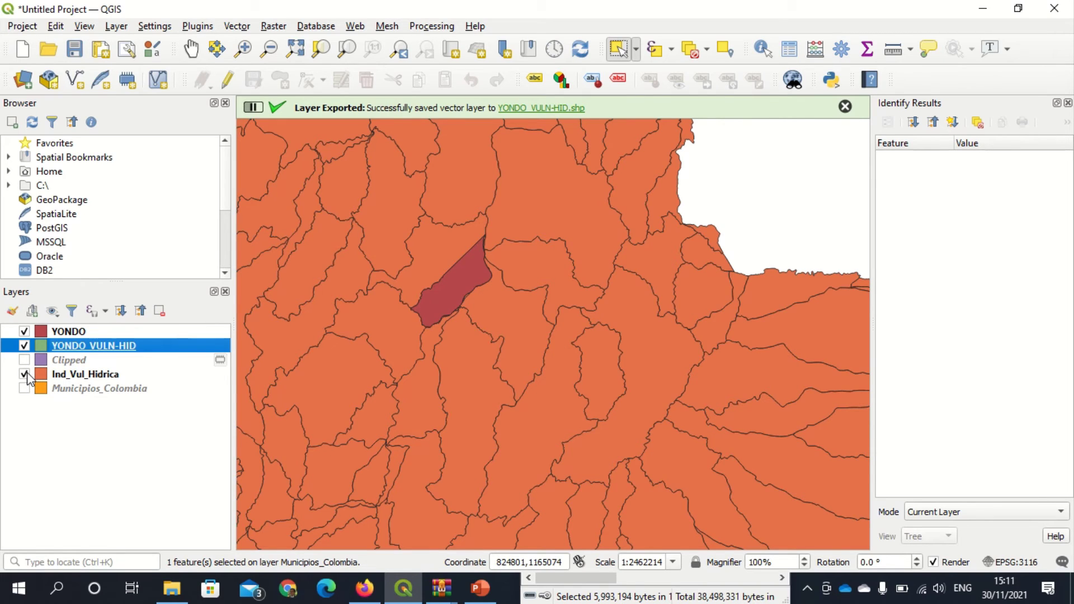
pyautogui.click(25, 374)
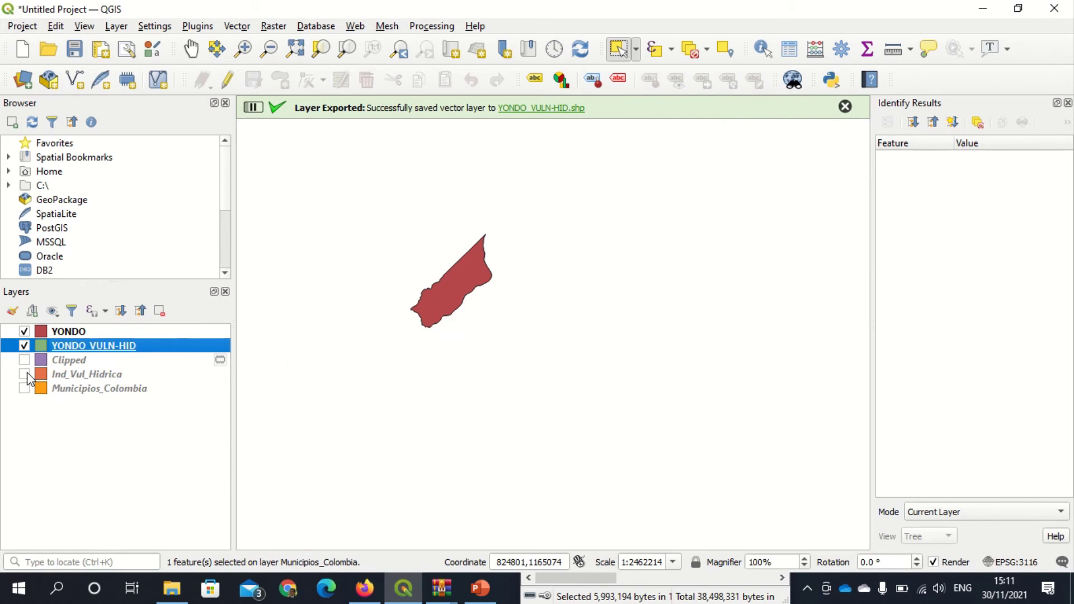
pyautogui.click(24, 331)
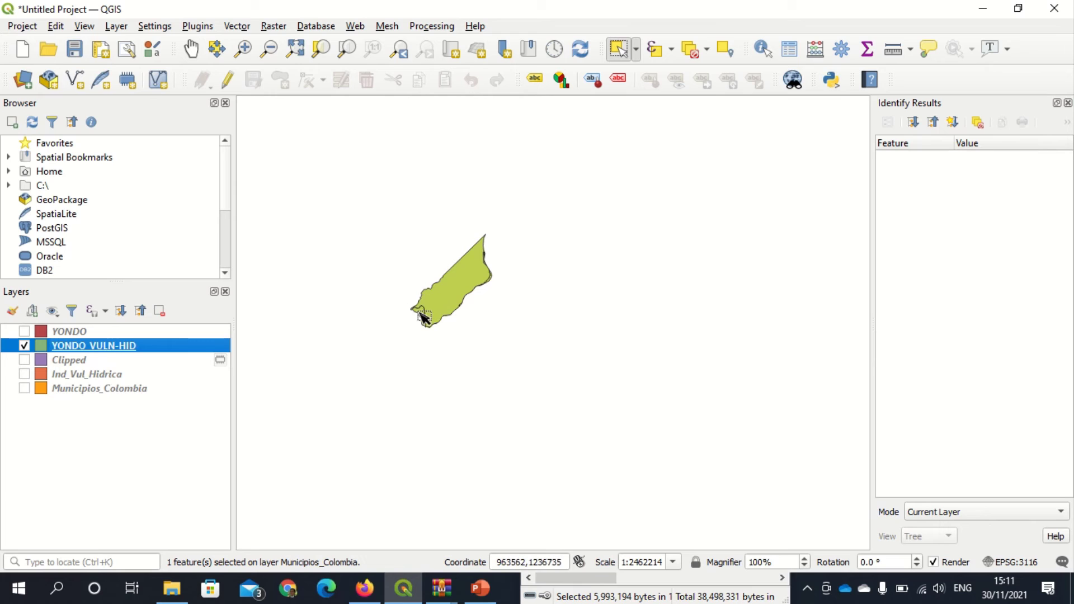
# Step: Identify the Ind_Vul_Hidrica polygons around the clipped Yondó area to check their vulnerability categories, with that layer shown temporarily
pyautogui.click(85, 375)
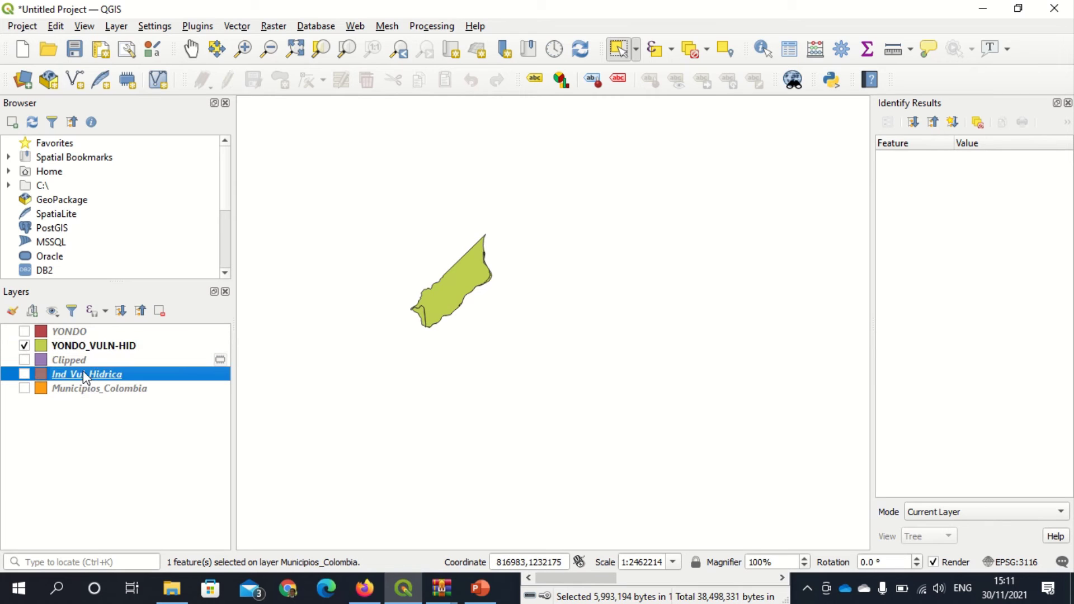
pyautogui.click(24, 374)
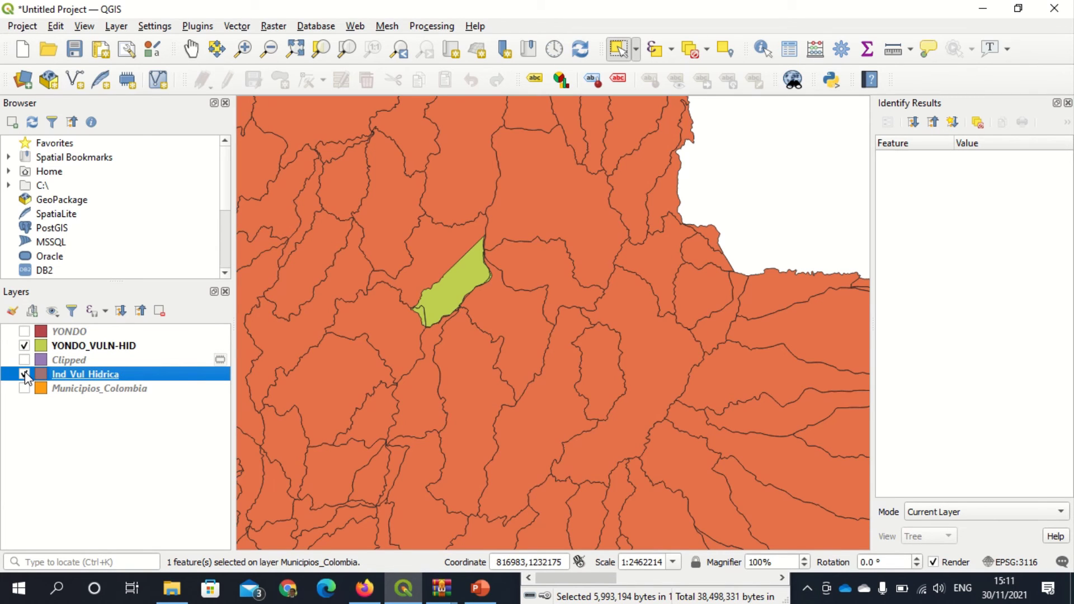
pyautogui.click(762, 50)
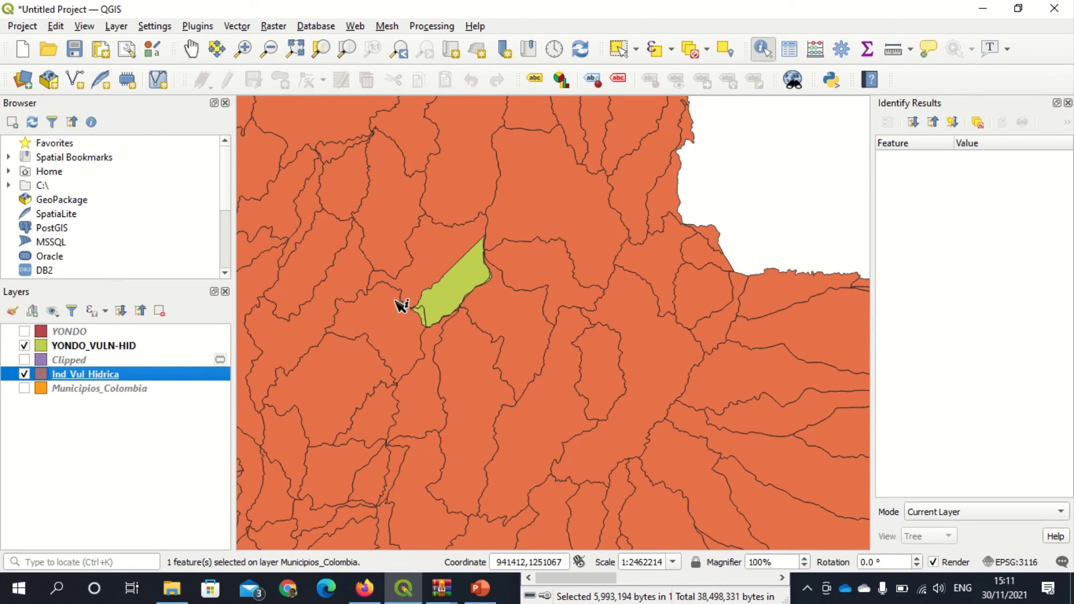
pyautogui.click(408, 333)
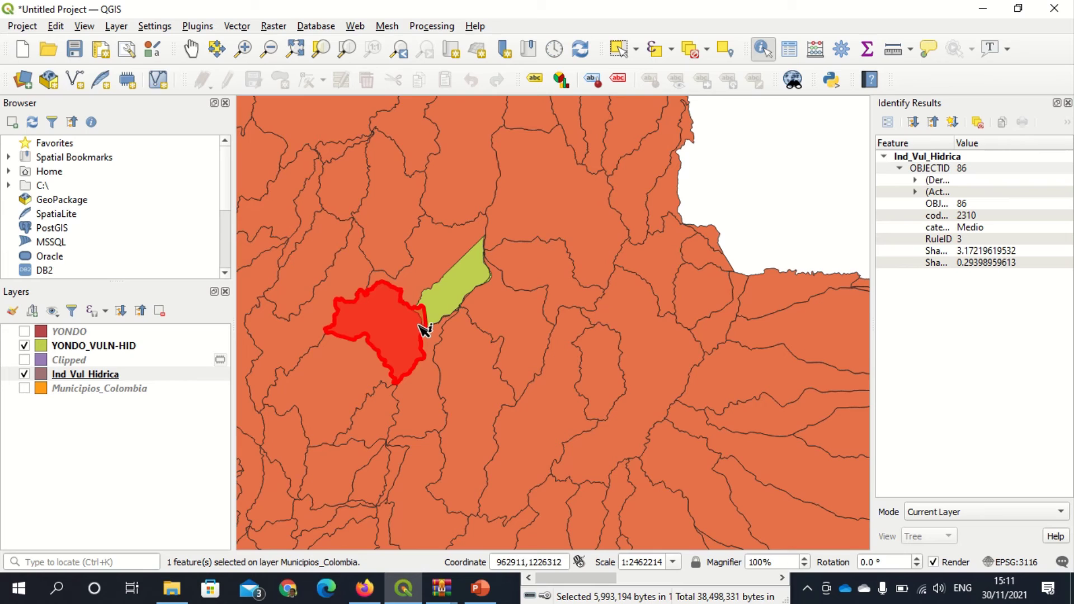
pyautogui.click(437, 261)
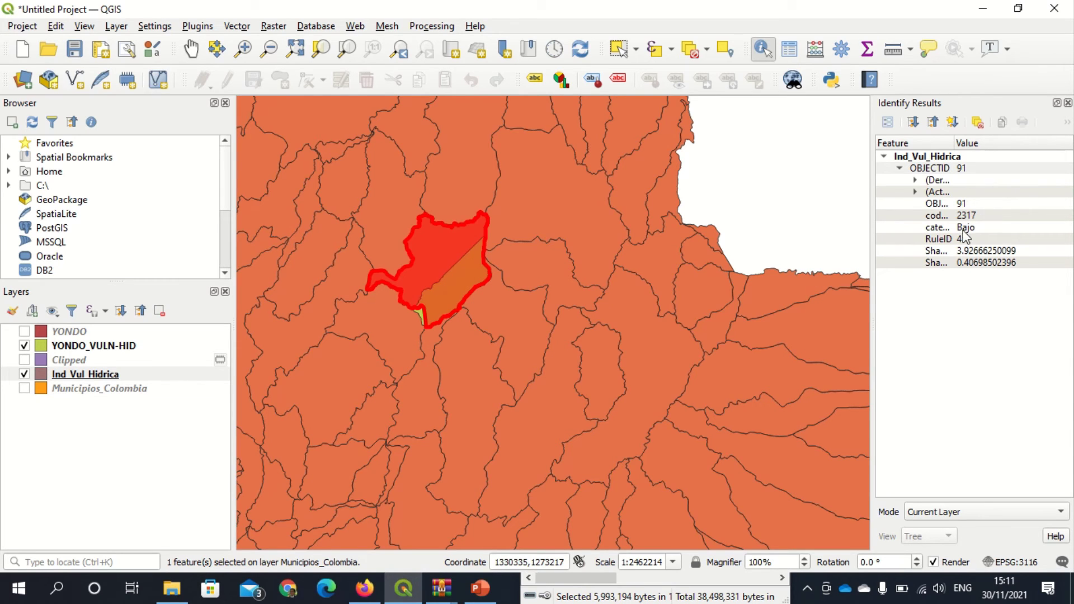
pyautogui.click(512, 309)
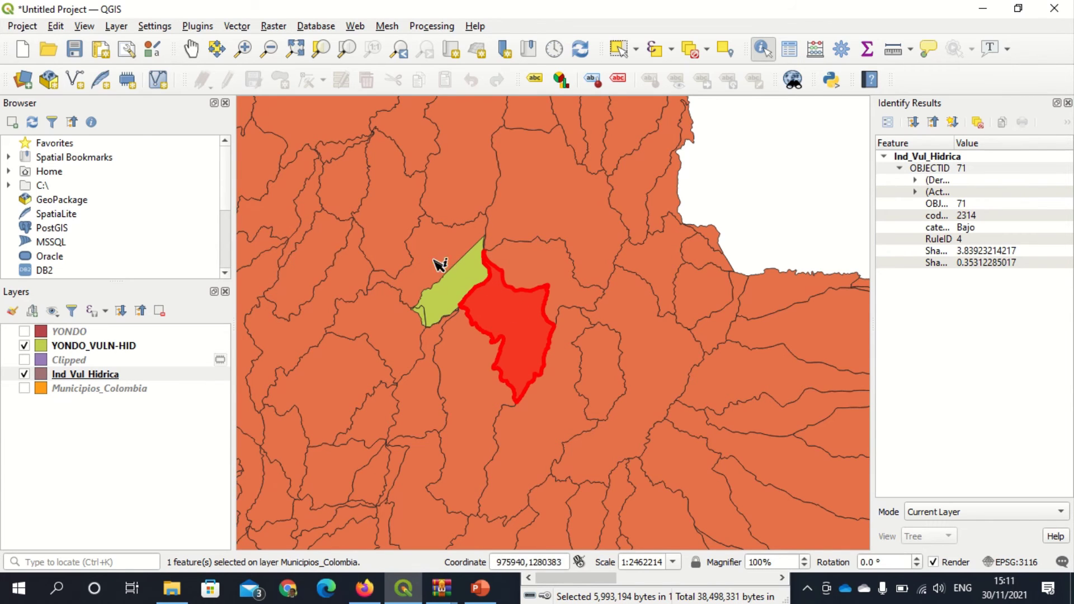
pyautogui.click(397, 334)
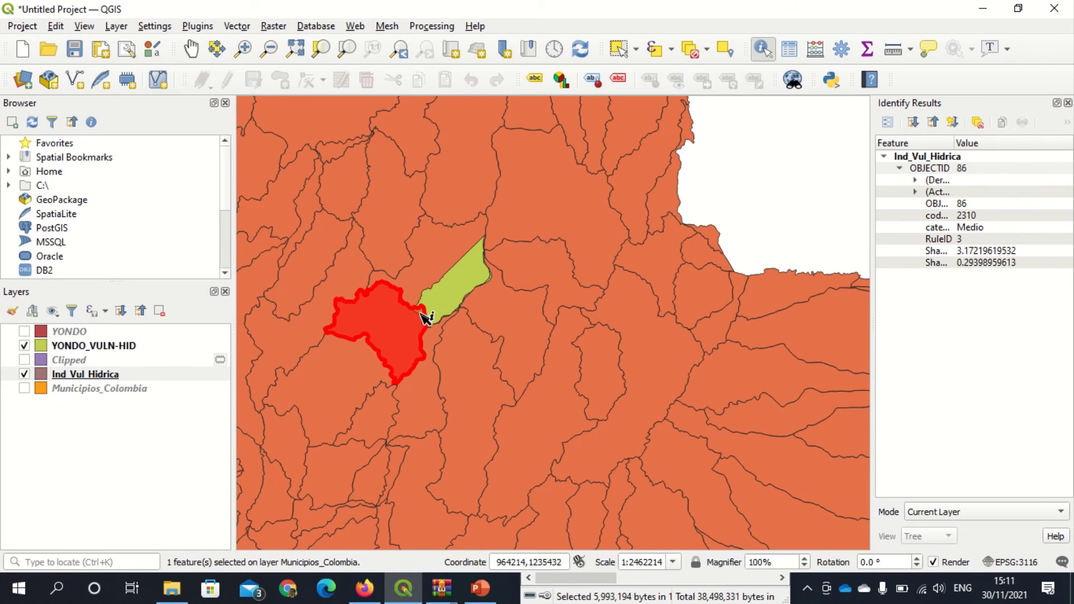
pyautogui.click(24, 374)
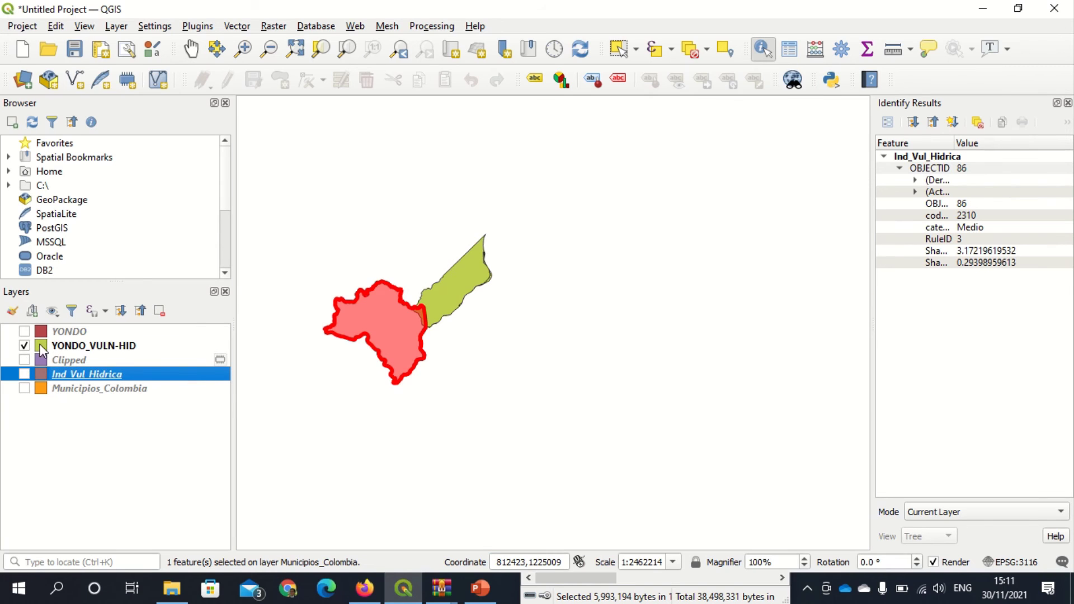
pyautogui.click(548, 339)
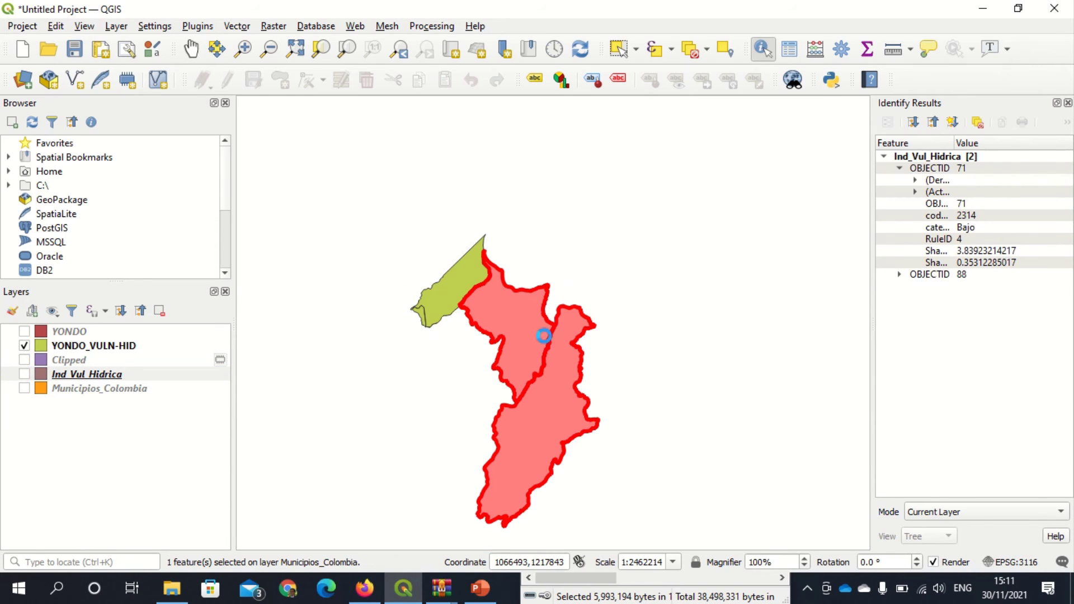
pyautogui.click(537, 333)
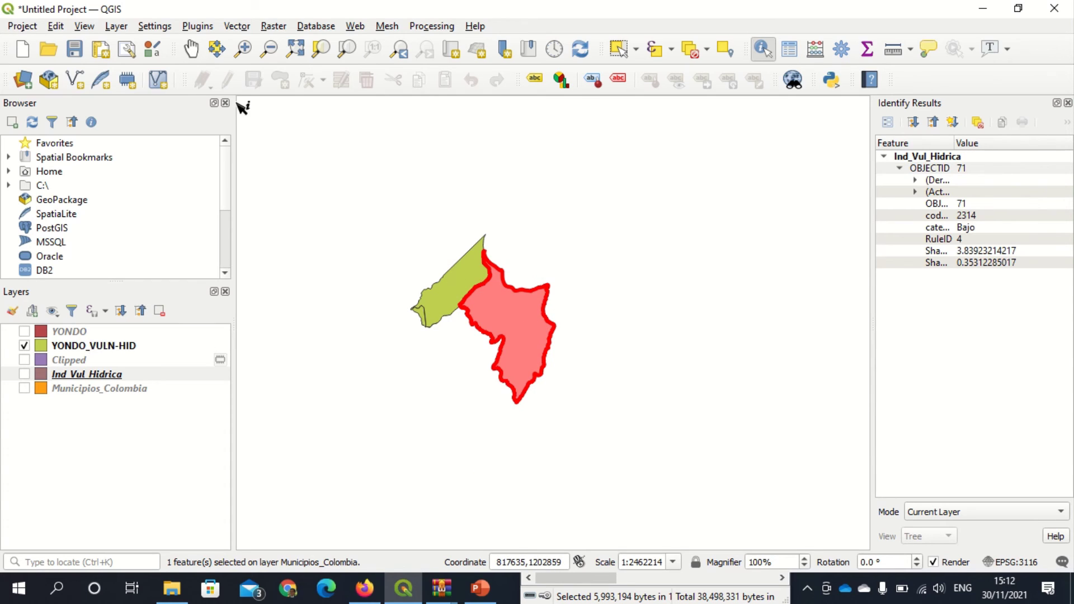
# Step: Select the small polygon at the southwestern end of the YONDO_VULN-HID layer
pyautogui.click(191, 50)
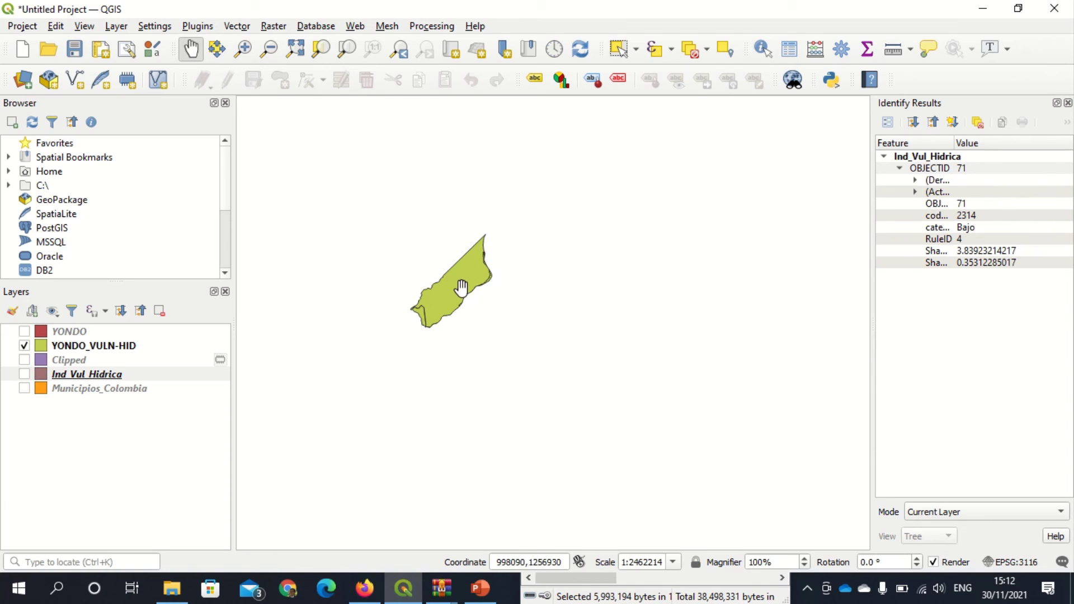
pyautogui.scroll(1, 461, 288)
pyautogui.scroll(3, 461, 288)
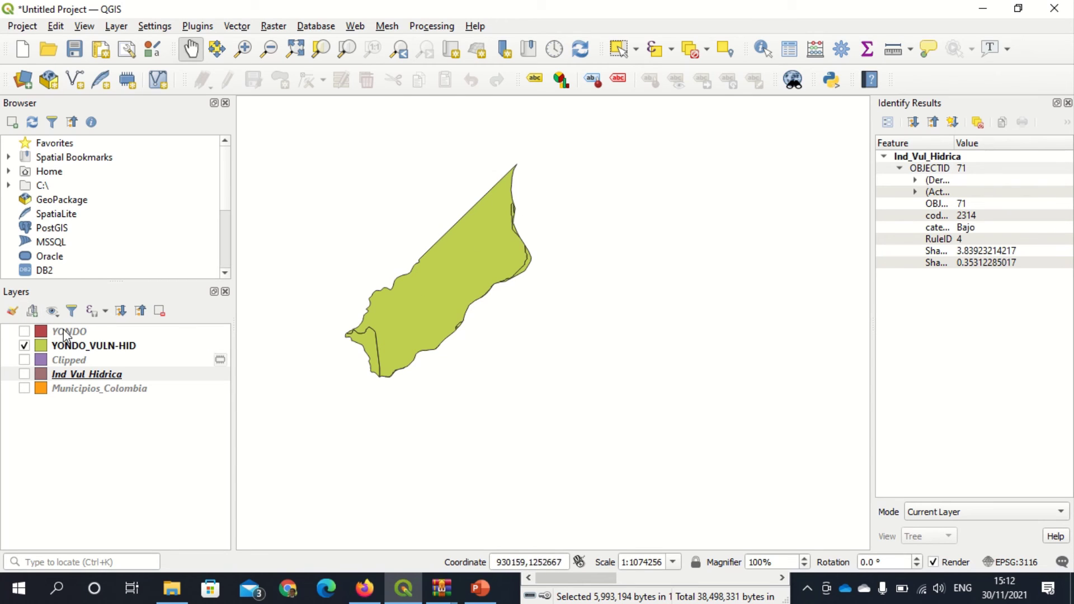
pyautogui.click(78, 346)
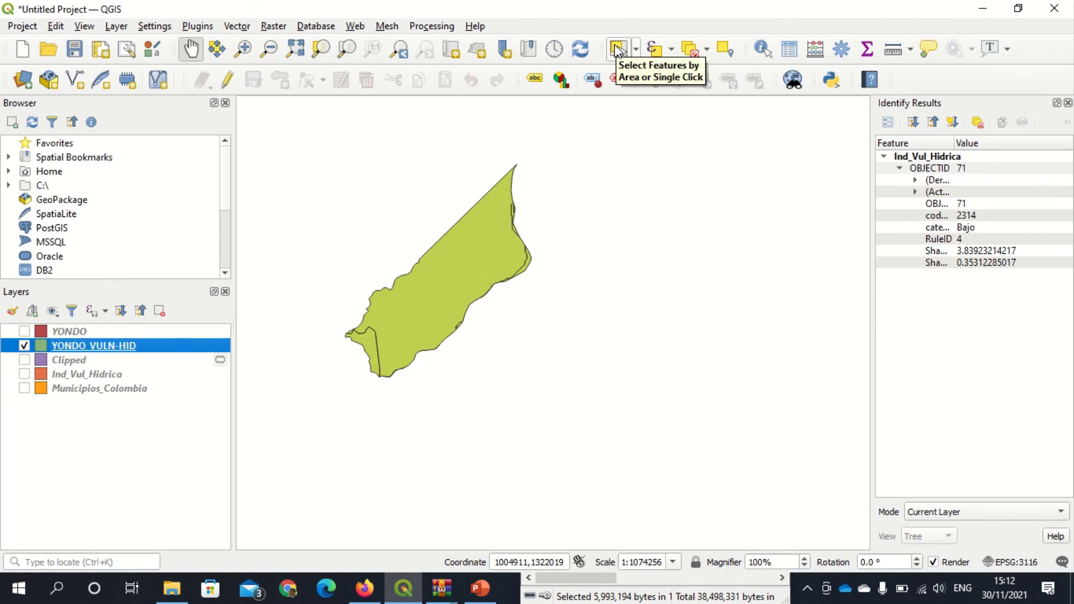
pyautogui.click(619, 49)
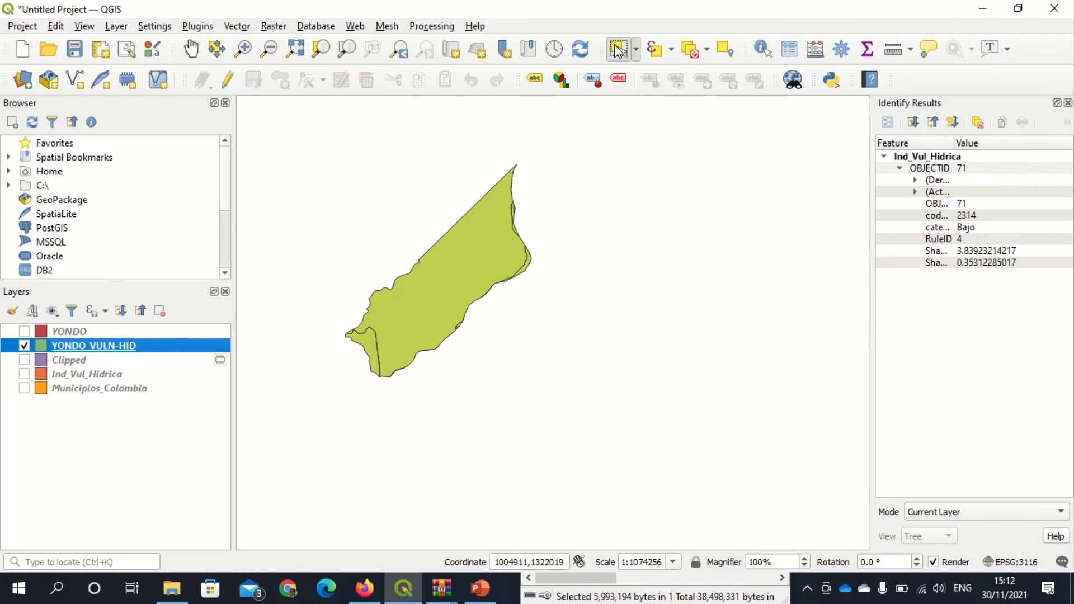
pyautogui.click(374, 345)
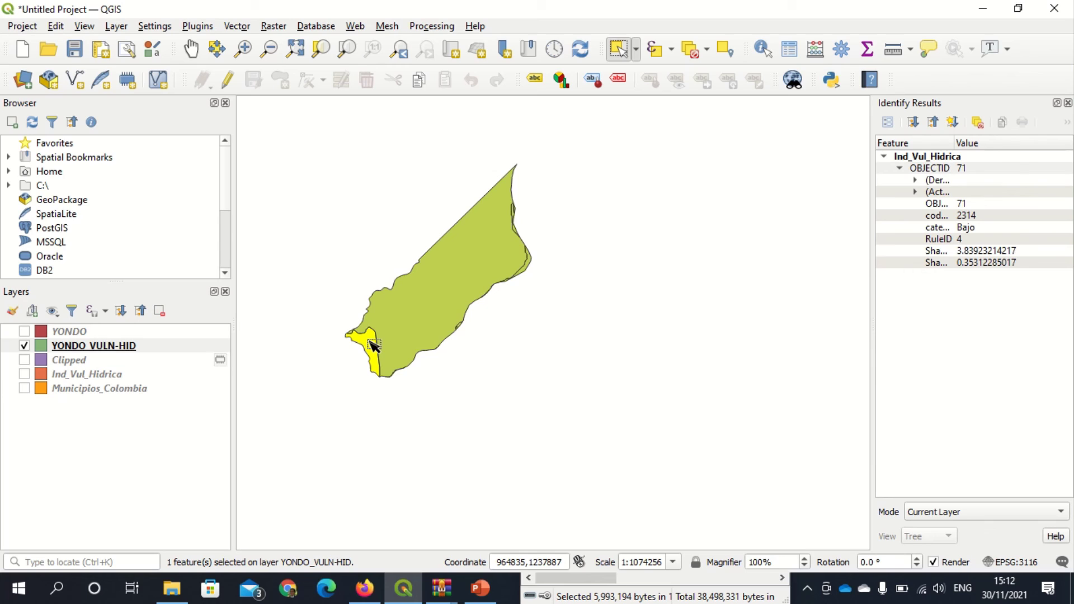
# Step: Begin exporting only the selected YONDO_VULN-HID feature as an ESRI Shapefile with the file name YONDO_VULN-HID_MEDIO
pyautogui.click(117, 348)
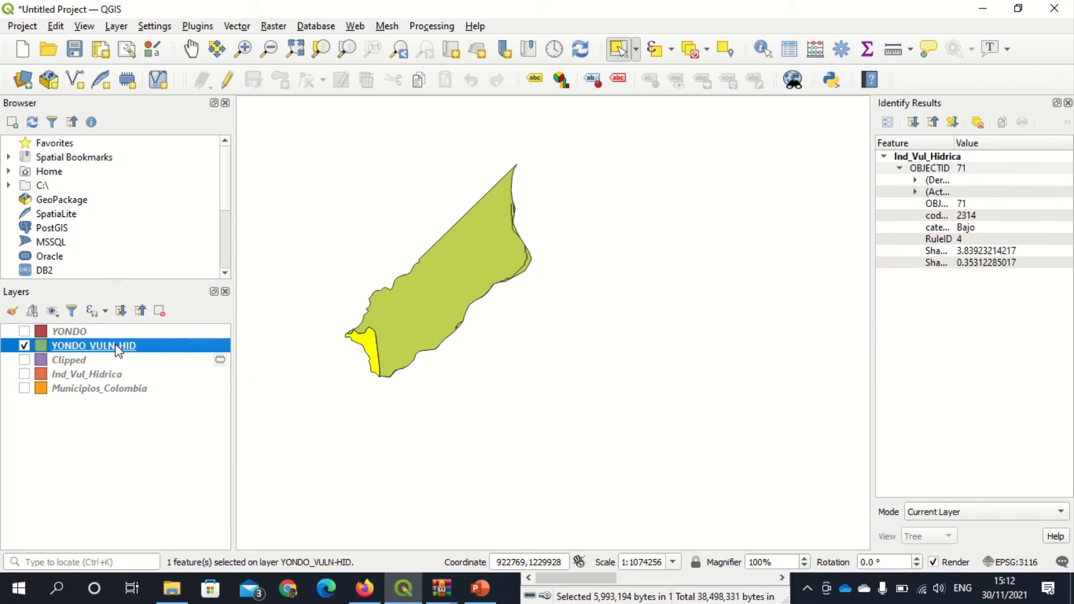
pyautogui.rightClick(117, 349)
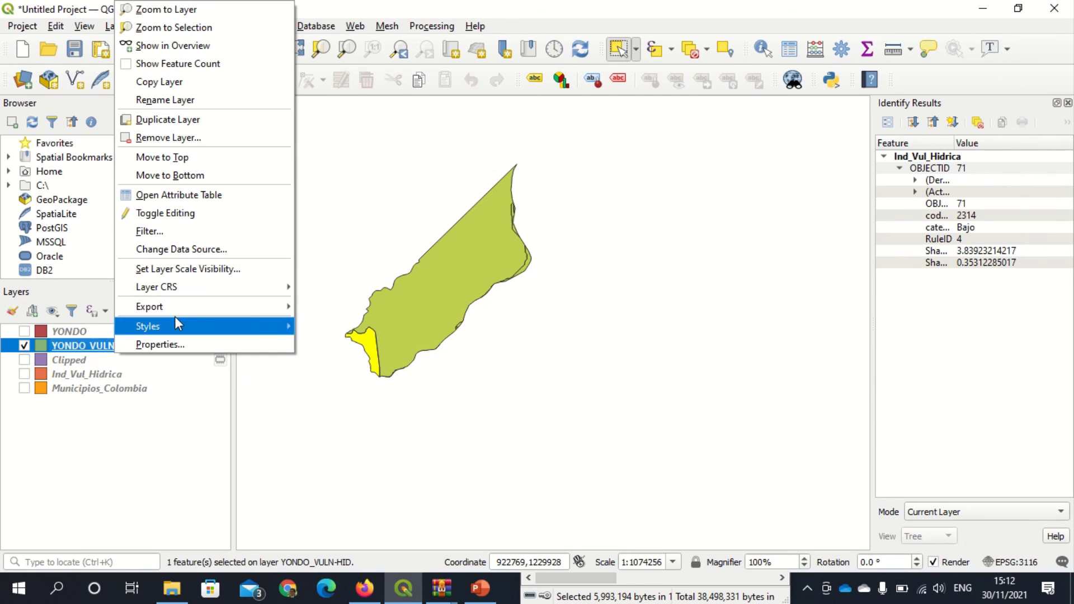
pyautogui.moveTo(191, 307)
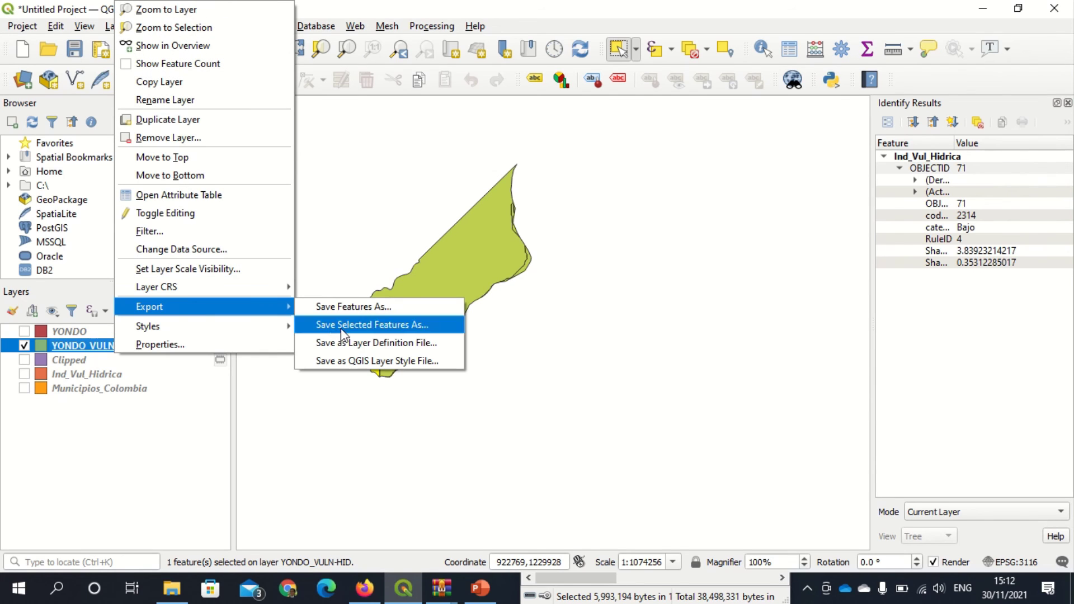
pyautogui.click(384, 329)
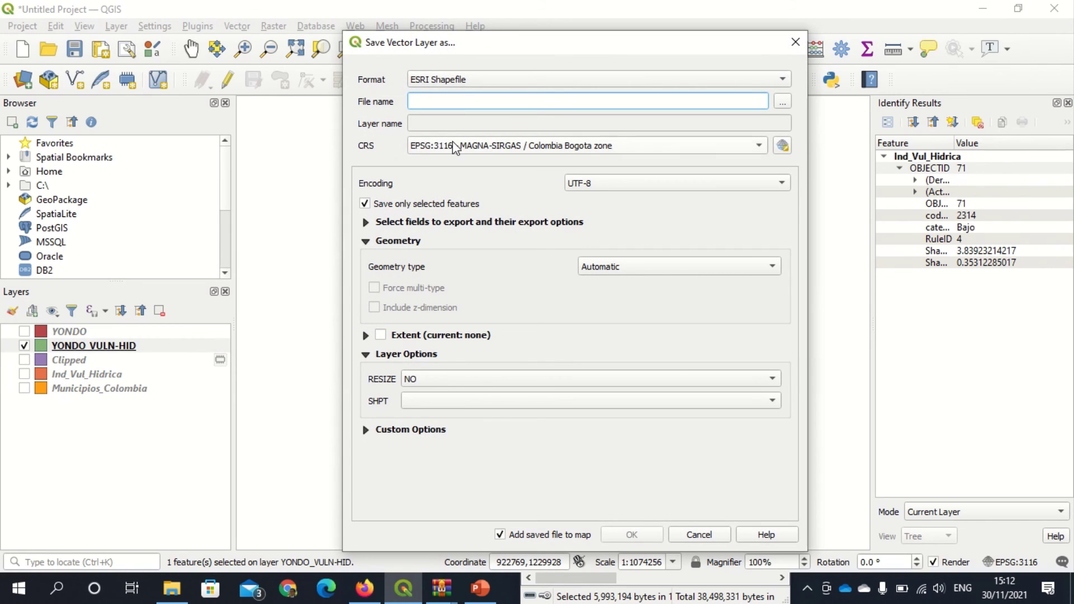
pyautogui.write('YOND')
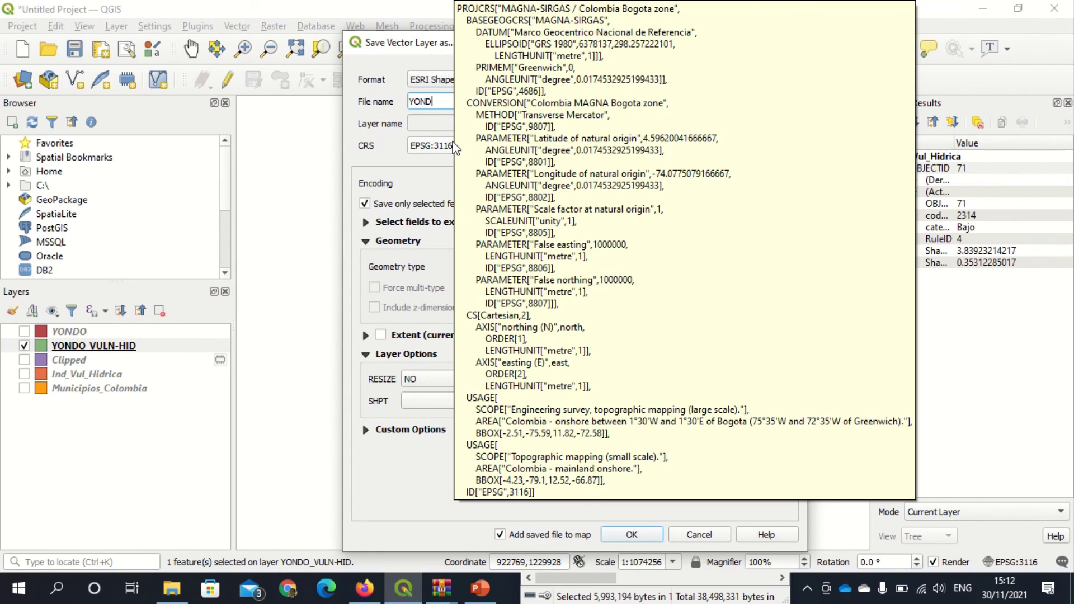
pyautogui.write('O?')
pyautogui.press('BackSpace')
pyautogui.write('_')
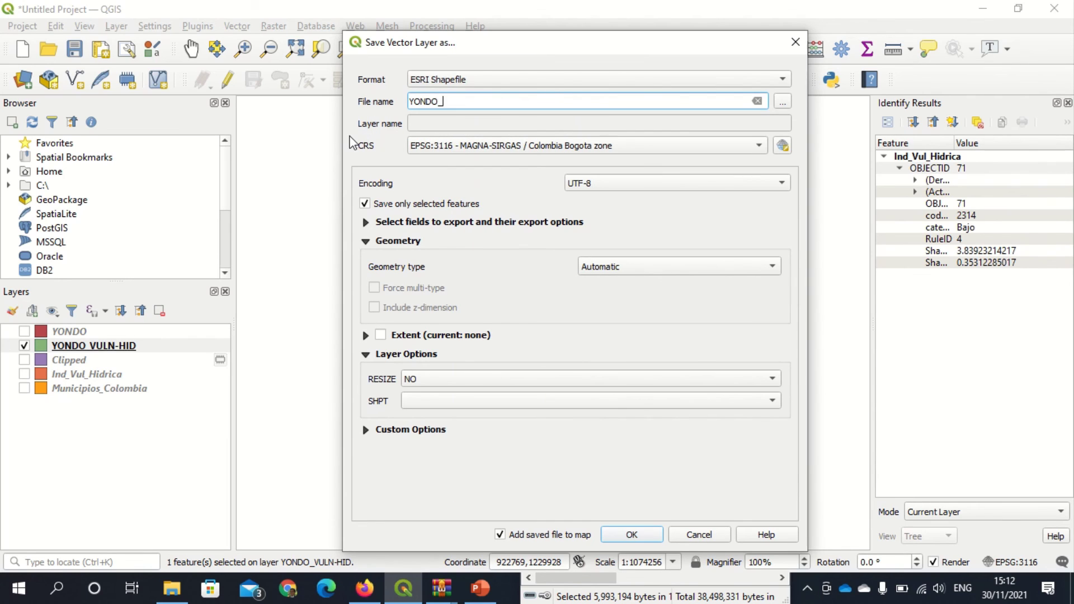
pyautogui.write('VULN-HID_mEDIO')
pyautogui.press('BackSpace')
pyautogui.press('BackSpace')
pyautogui.press('BackSpace')
pyautogui.press('BackSpace')
pyautogui.press('BackSpace')
pyautogui.write('MEDIO')
# Step: Set the Desktop as the destination of YONDO_VULN-HID_MEDIO.shp and save the shapefile, adding it to the map
pyautogui.click(783, 102)
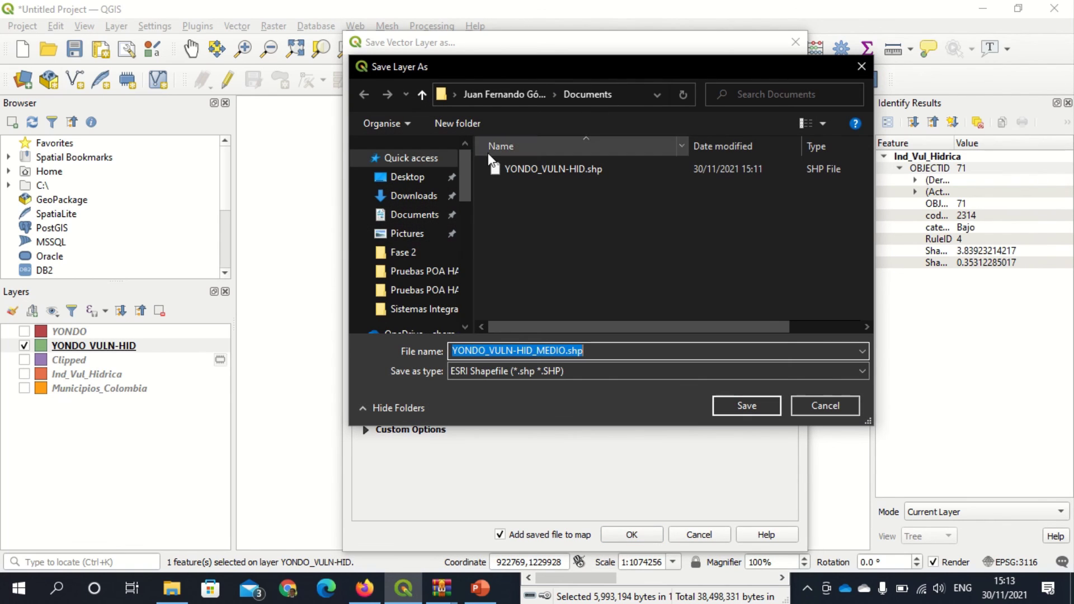
pyautogui.click(403, 177)
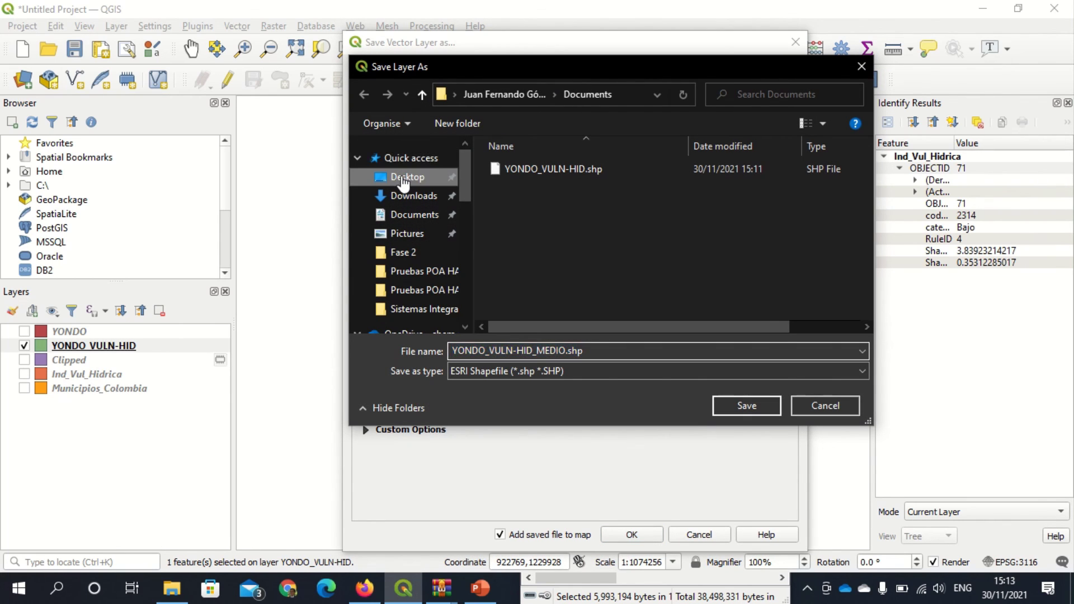
pyautogui.click(747, 406)
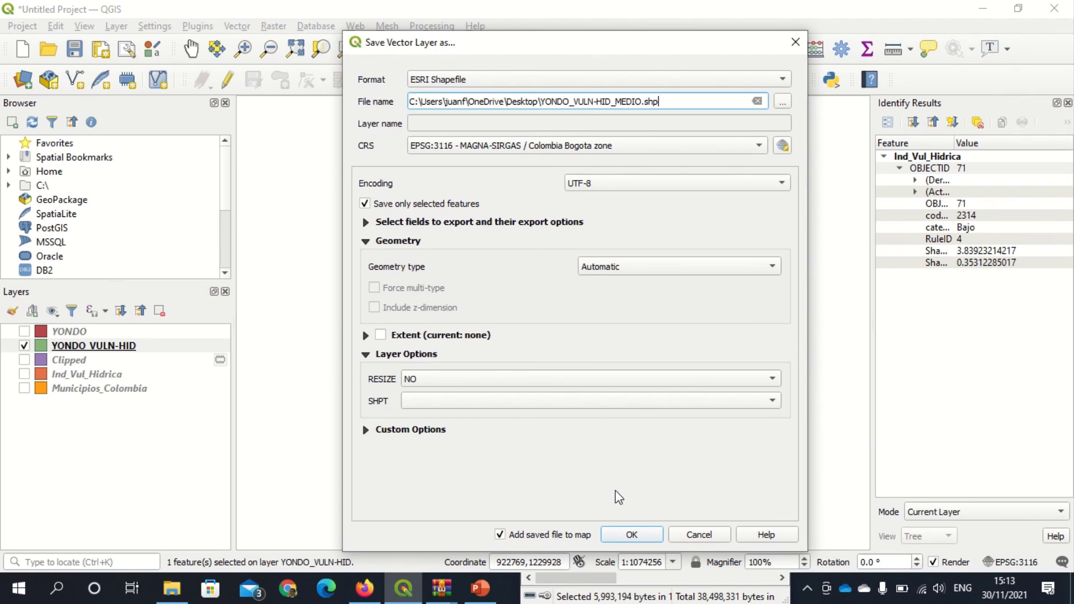
pyautogui.click(636, 534)
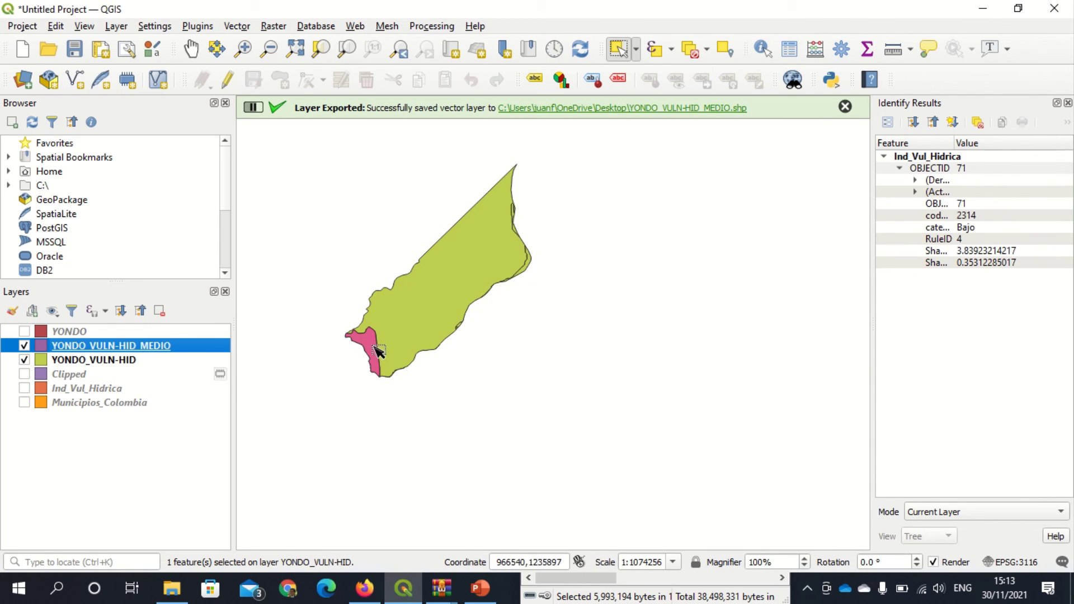
pyautogui.rightClick(82, 347)
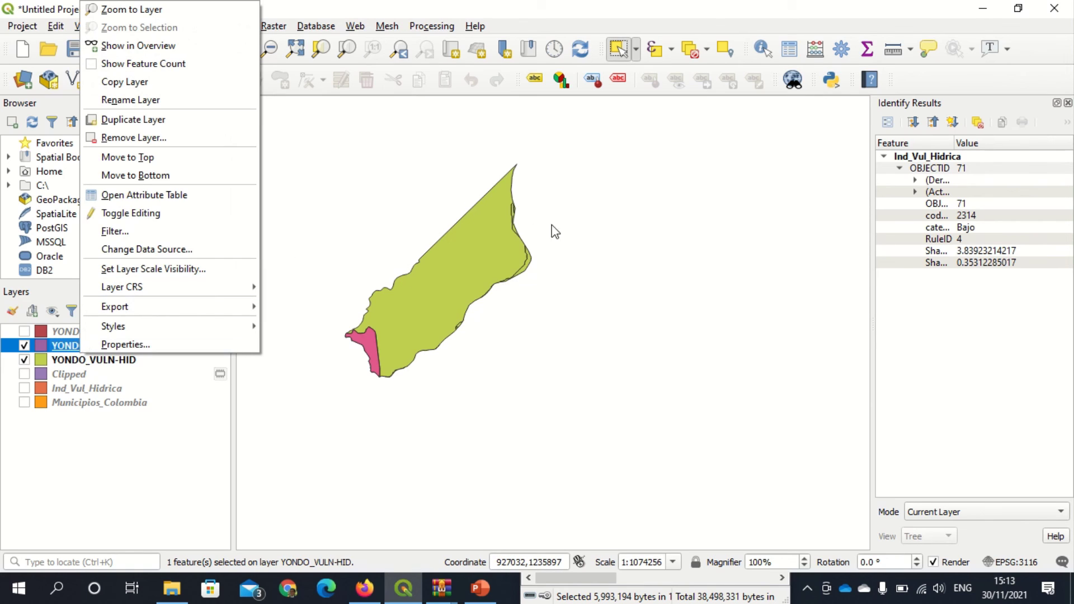
pyautogui.click(573, 233)
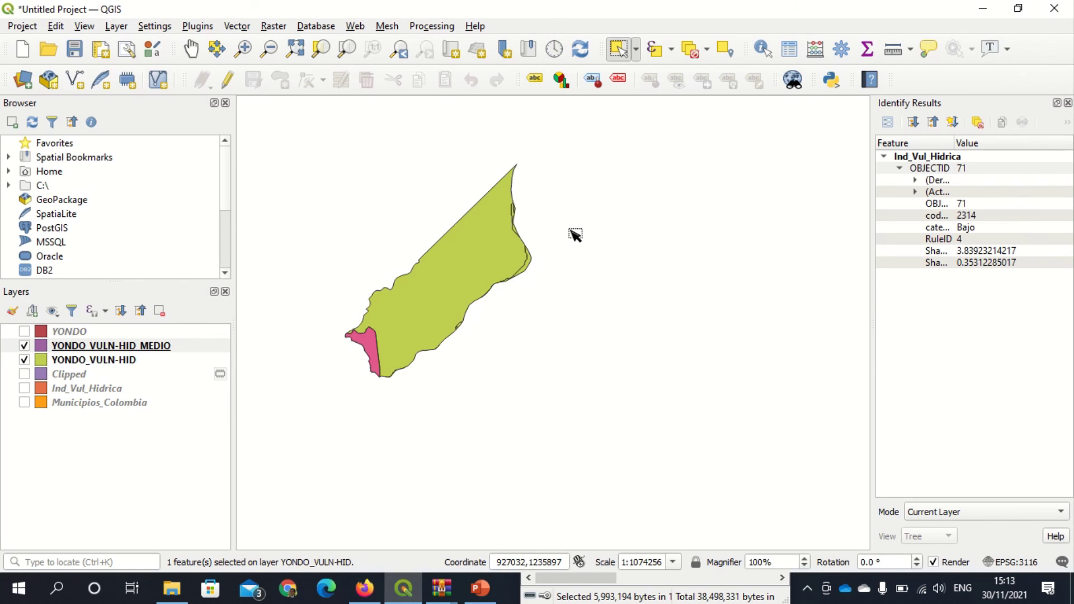
# Step: Switch to the WinRAR window showing the contents of the Bases de datos de Tremarctos.rar archive
pyautogui.click(172, 598)
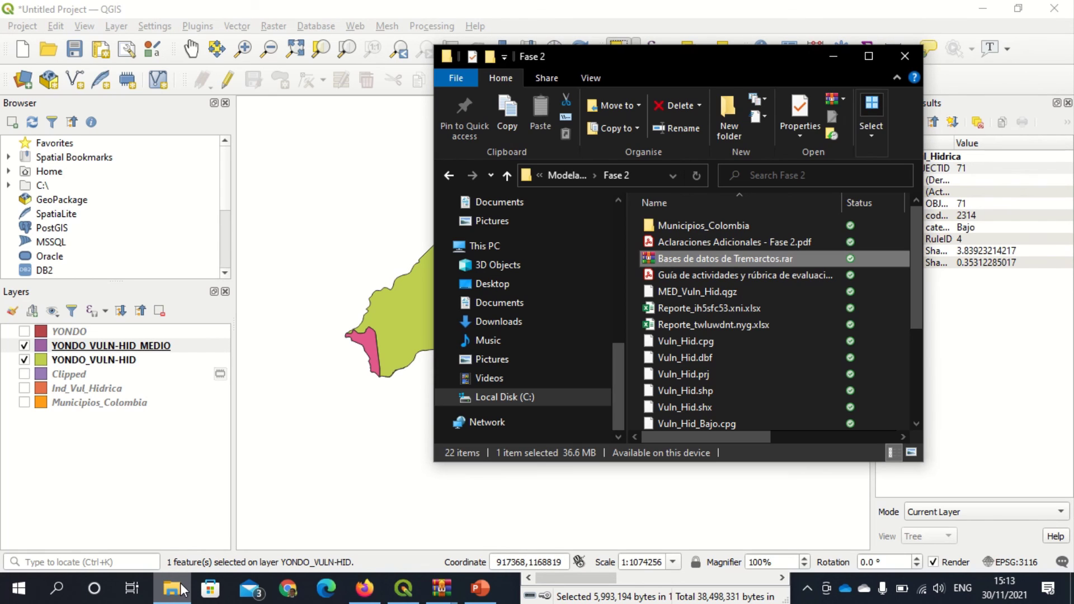
pyautogui.click(441, 588)
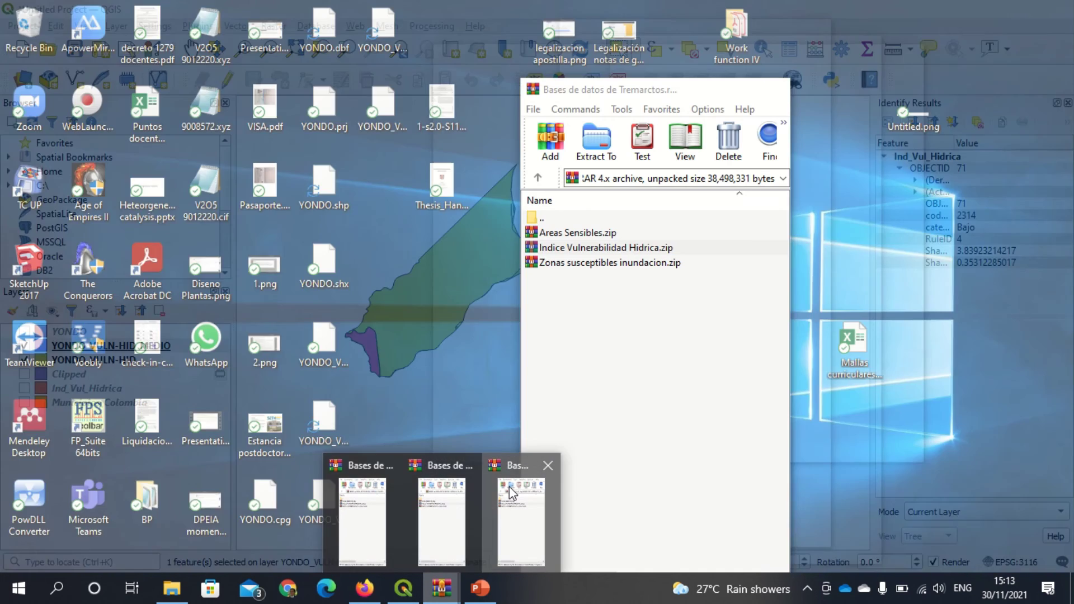
pyautogui.click(510, 492)
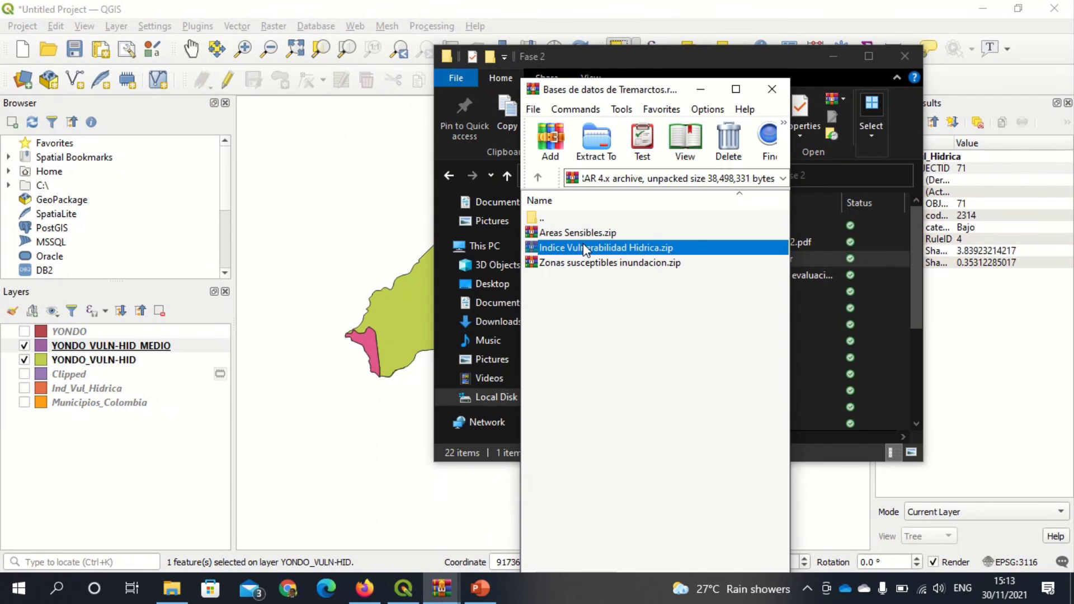